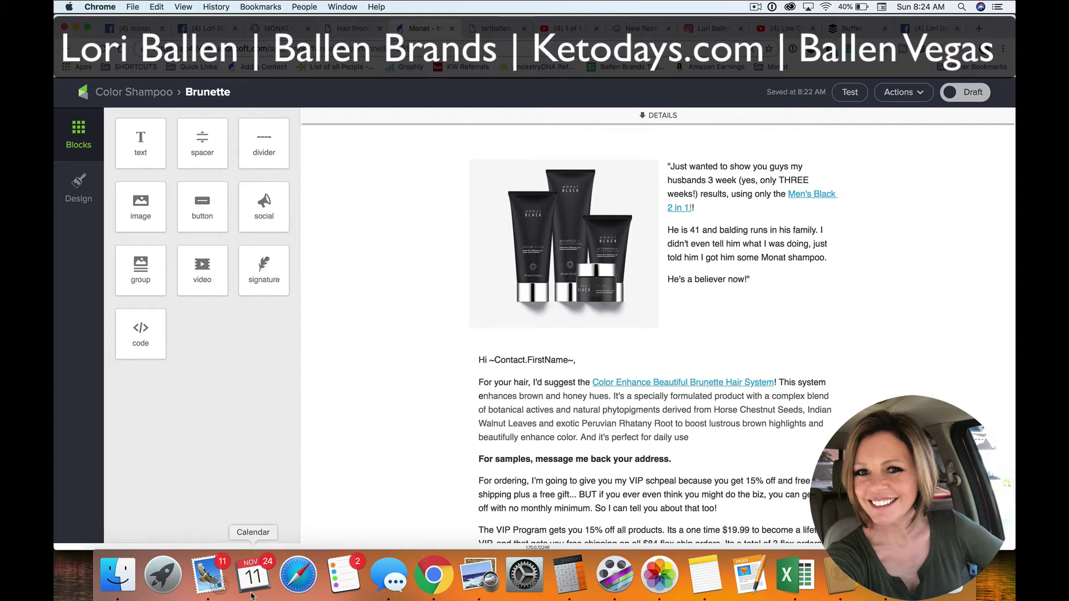
Move from the hair products page and Brunette email tabs to the MONAT back-office site
left_click(345, 34)
left_click(424, 31)
left_click(301, 32)
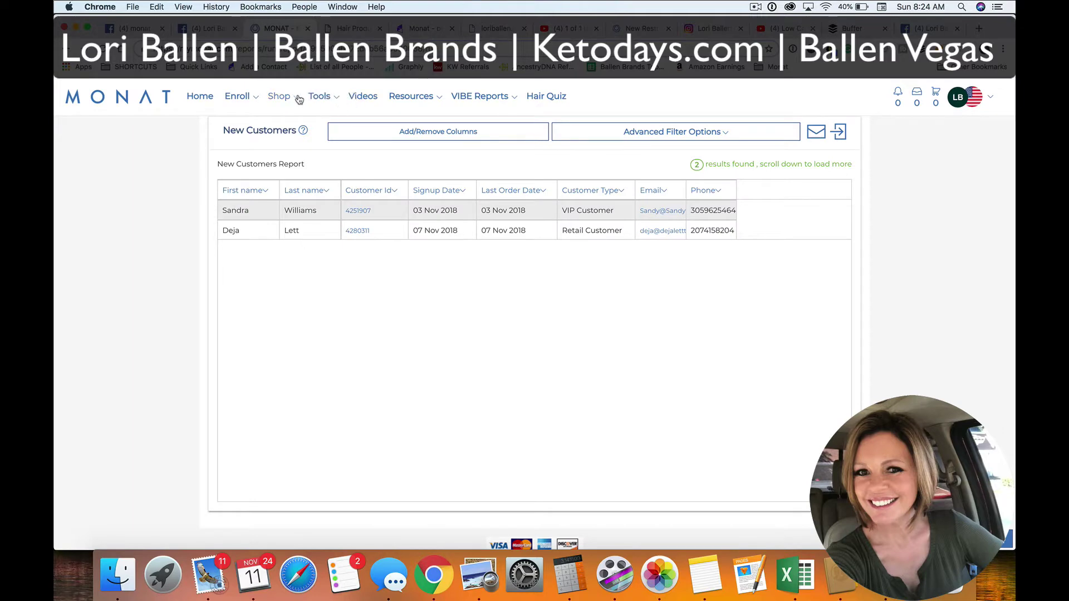
Start the Happy Hair Formula quiz for the United States, then bring up Mail
left_click(547, 98)
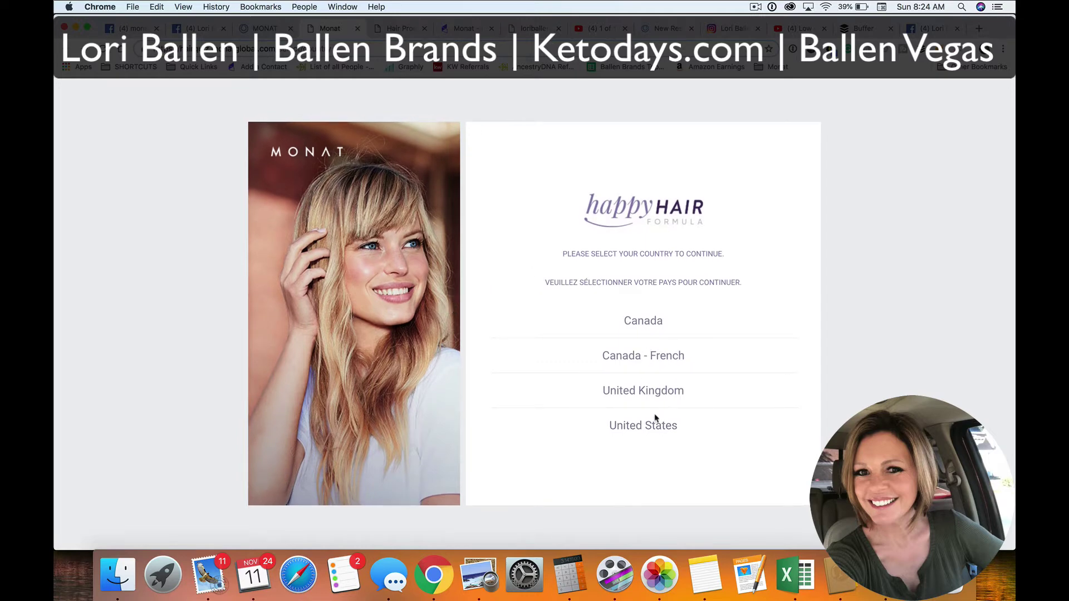
left_click(656, 424)
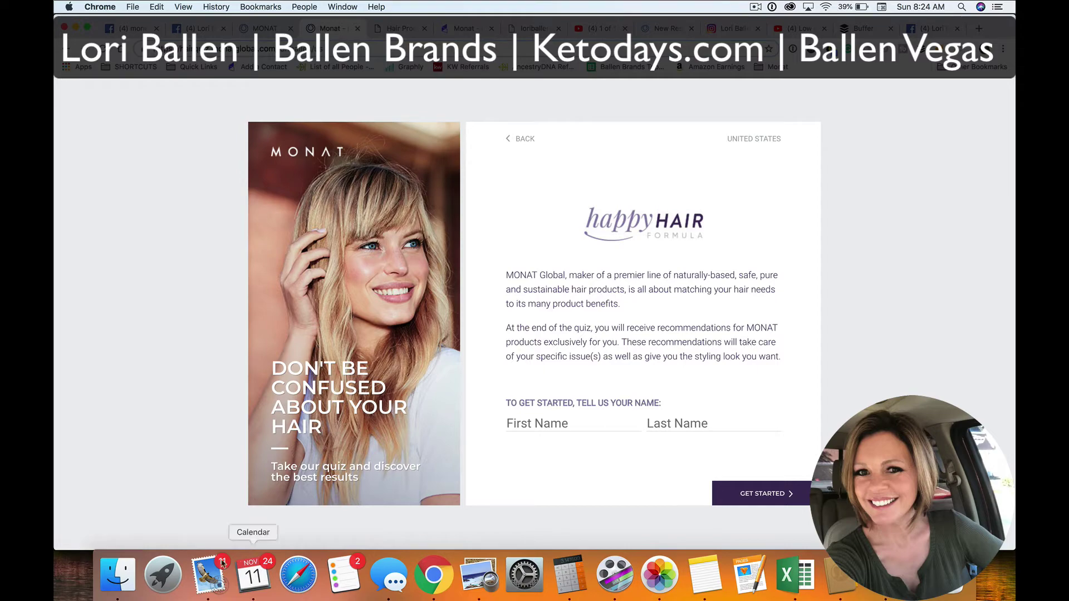
left_click(207, 575)
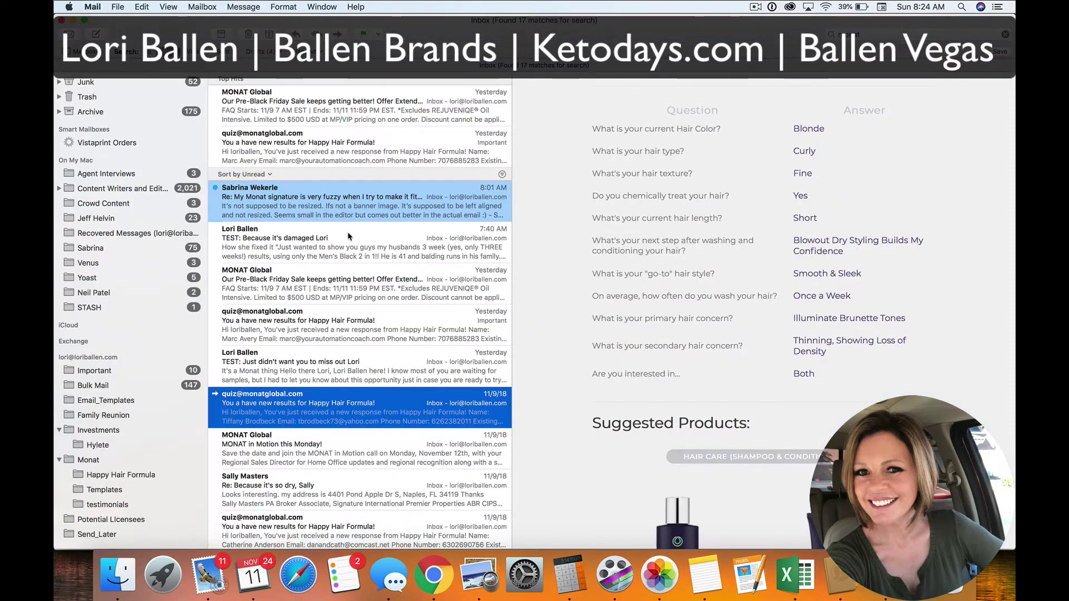
Look through the MONAT Global sale email and the damaged-hair test email
left_click(351, 279)
scroll(670, 246, "down", 10)
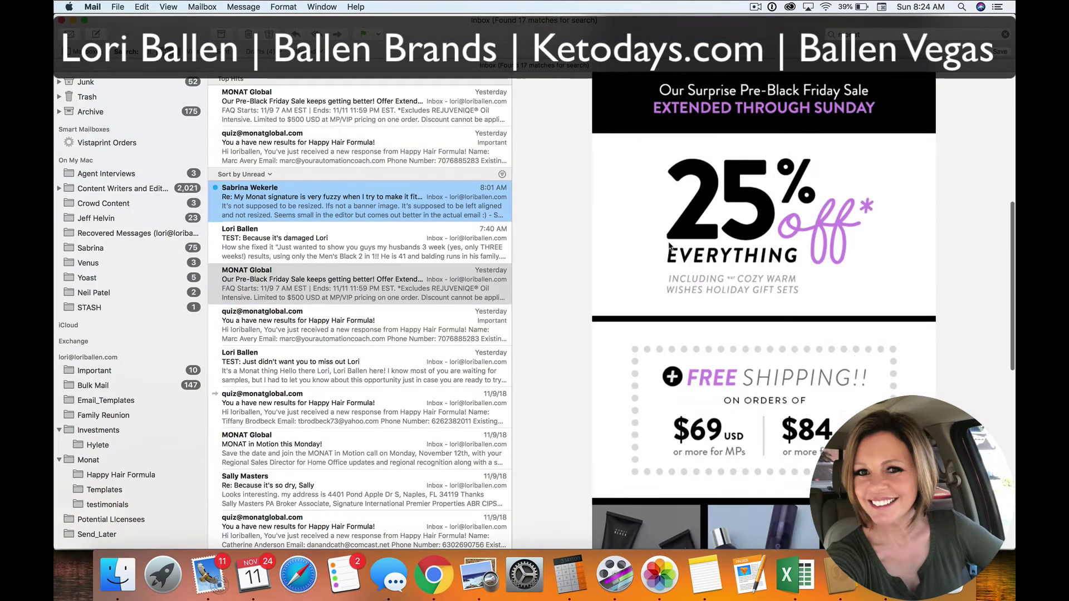
left_click(421, 239)
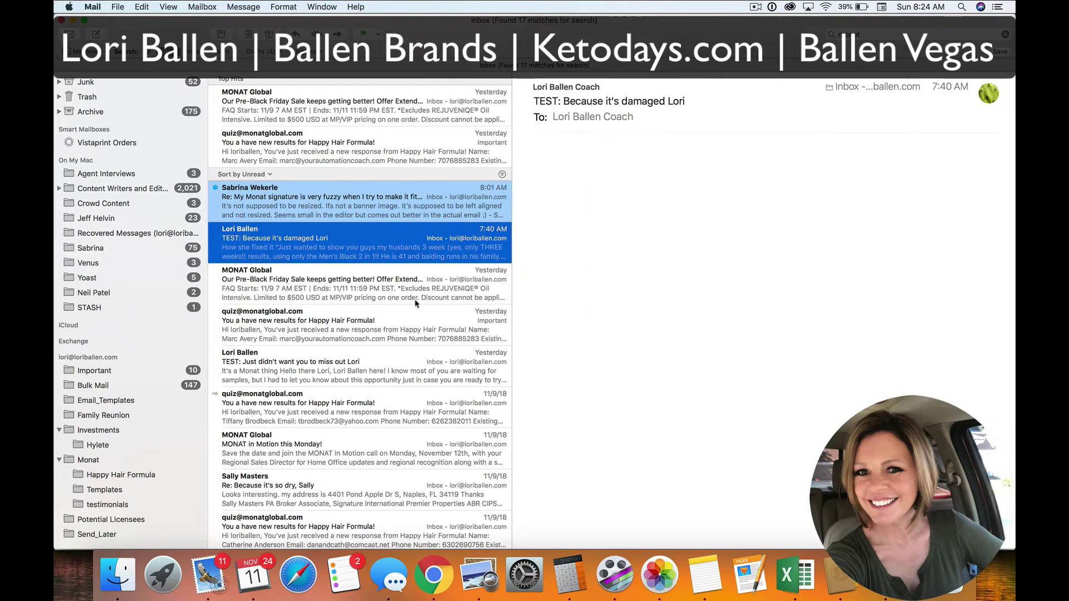
Open a quiz-results email: Black, Straight, Medium, daily washing, damaged-hair repair
left_click(374, 337)
scroll(659, 338, "down", 10)
scroll(658, 338, "down", 10)
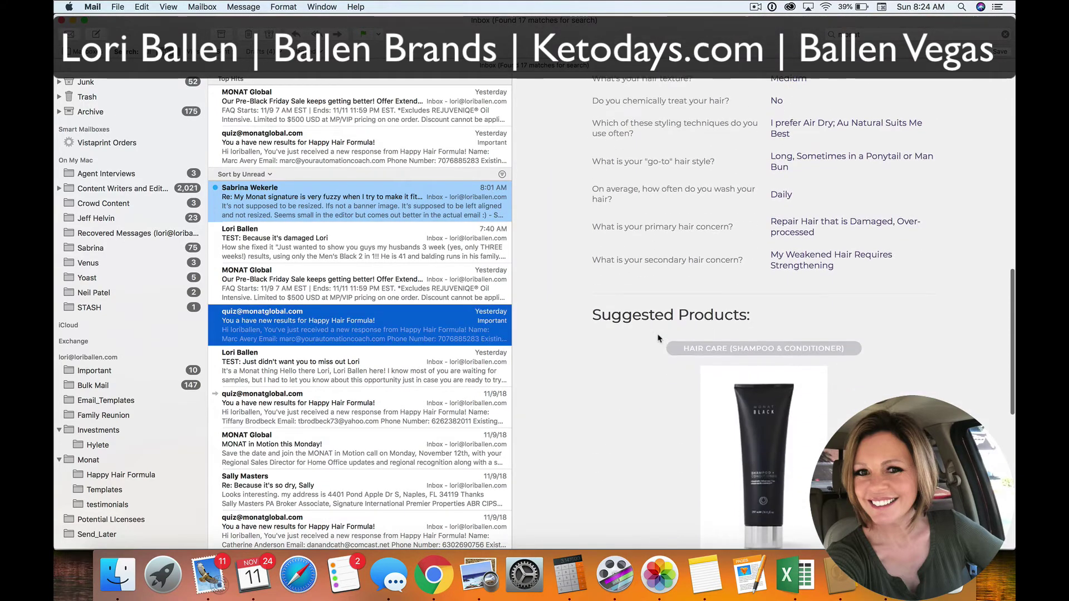
scroll(661, 334, "up", 3)
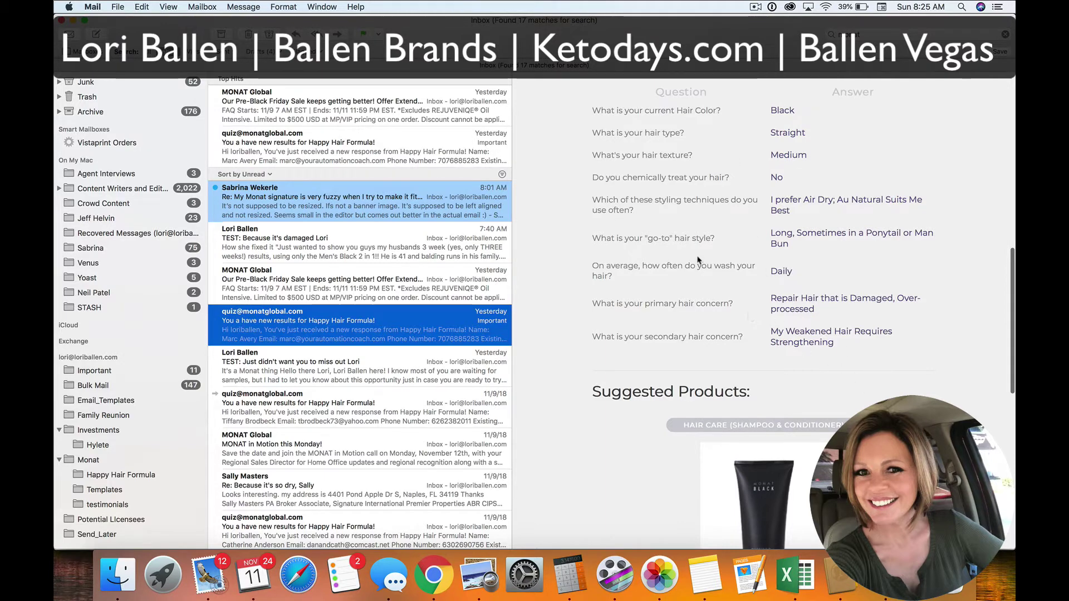
left_click(659, 195)
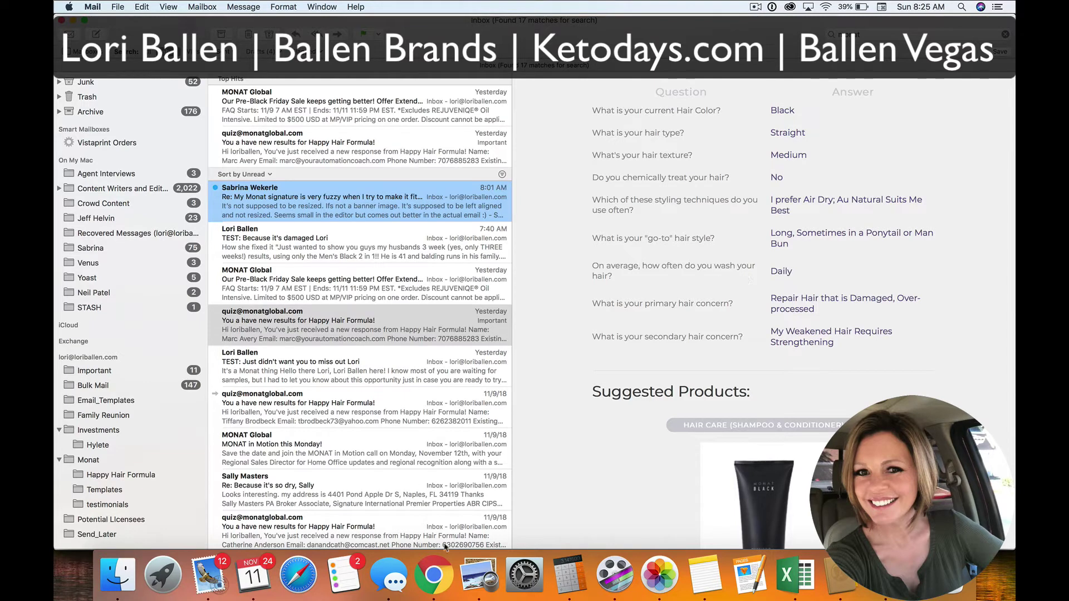
Back in the Brunette email, go up through Color Shampoo and Monat - brunette to Campaigns
left_click(434, 577)
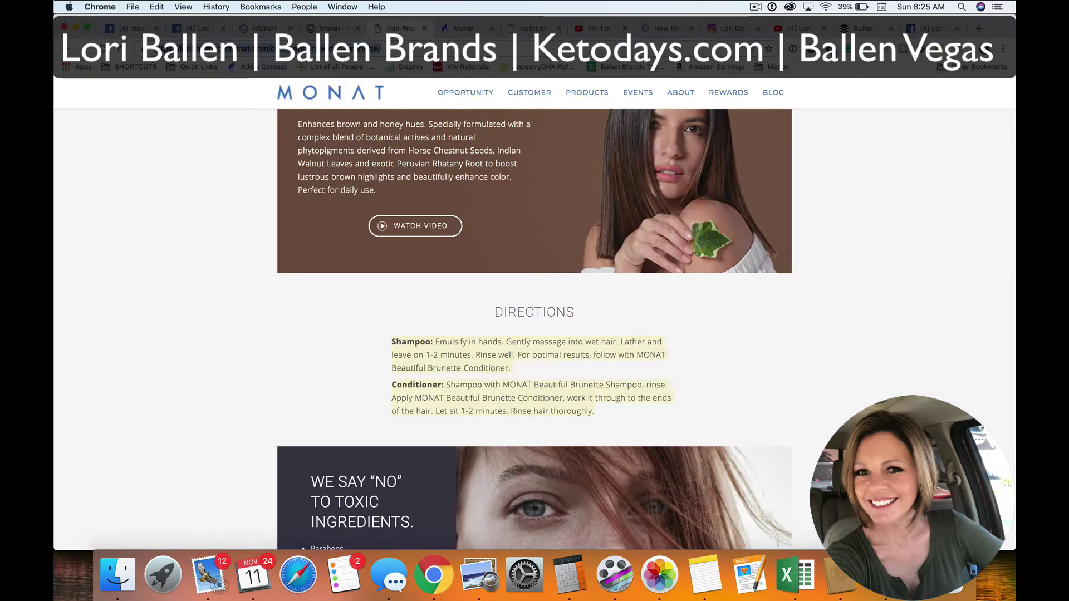
key("ctrl+Tab")
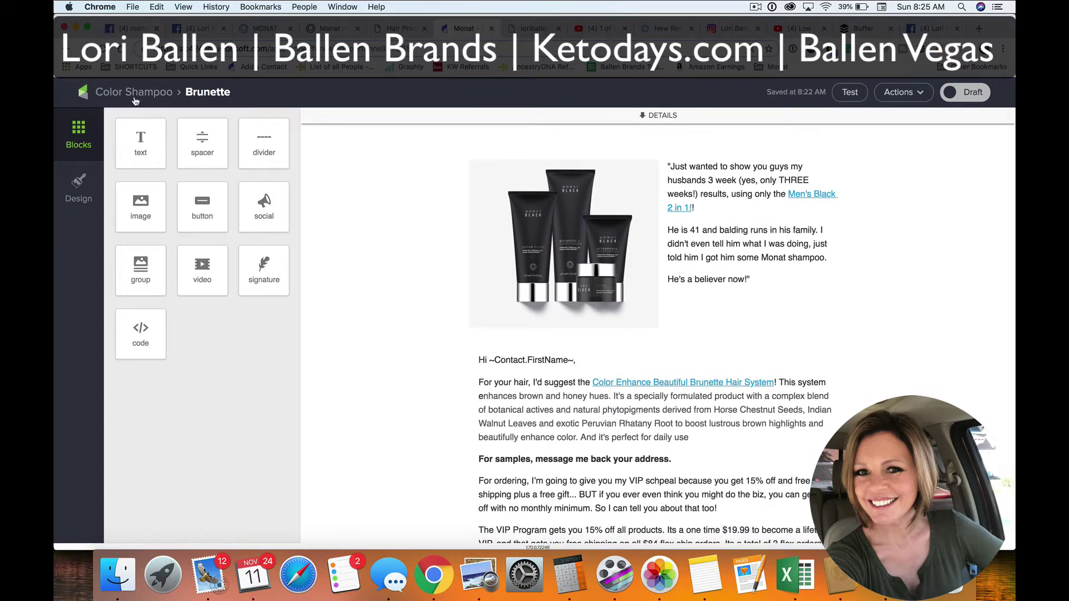
left_click(134, 94)
left_click(135, 94)
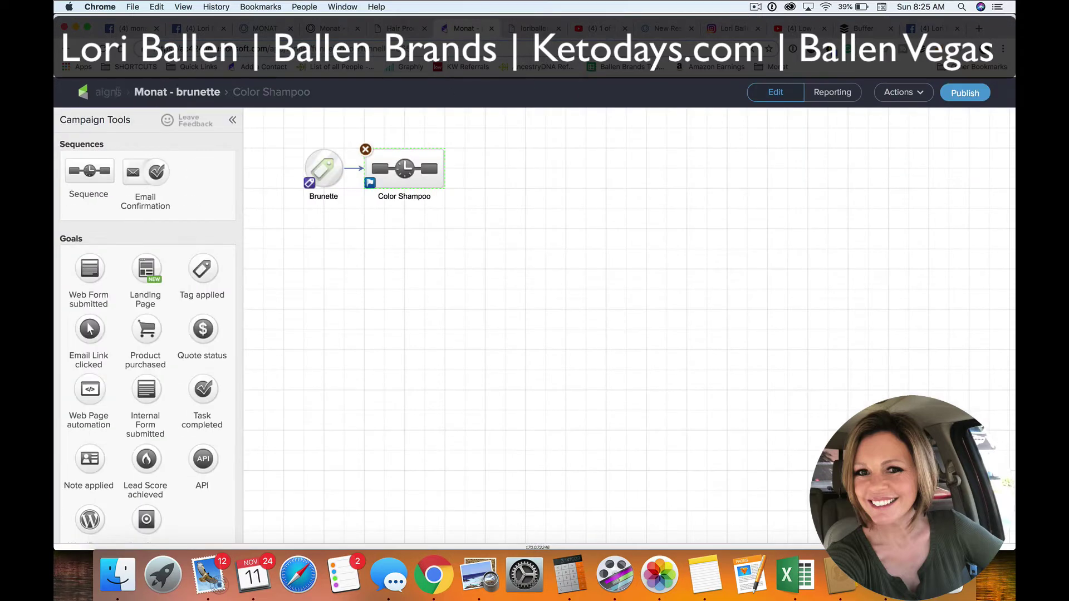
left_click(132, 96)
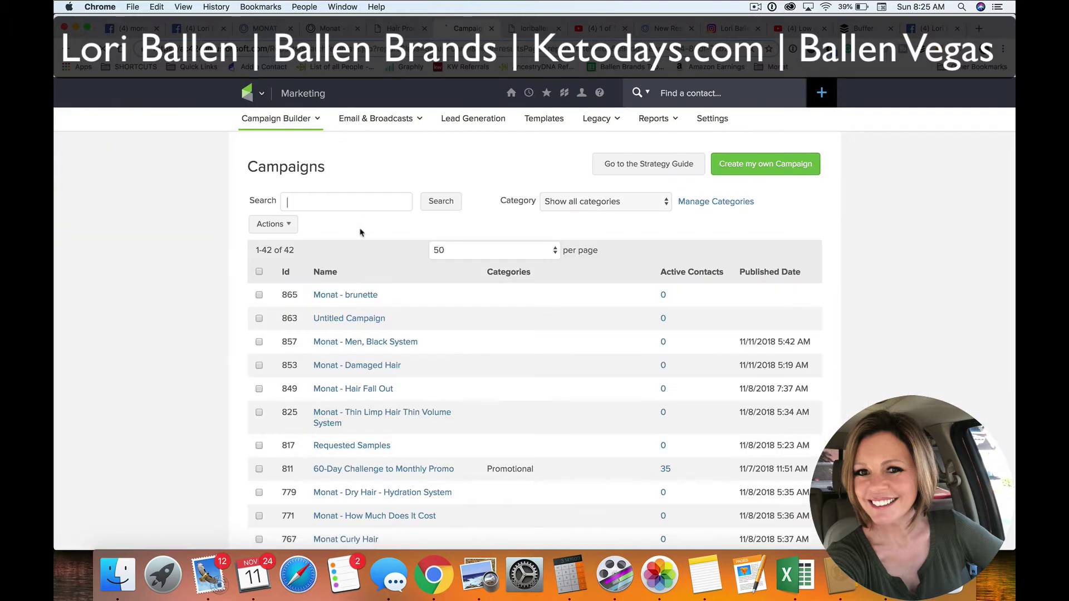
Scroll the 42-campaign list and open the Monat - brunette campaign
scroll(359, 233, "down", 3)
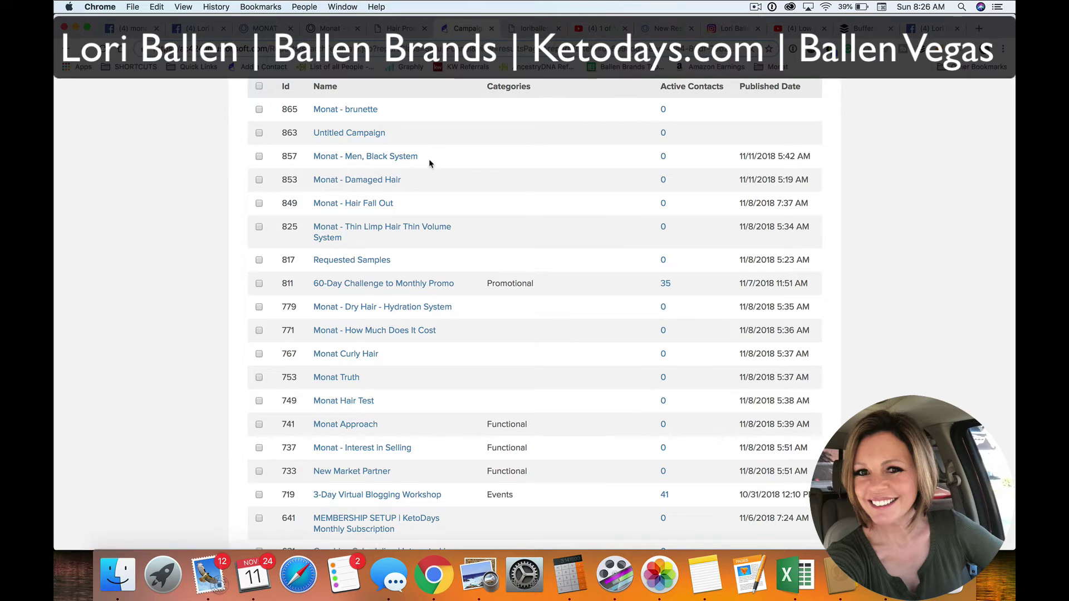
scroll(405, 171, "up", 1)
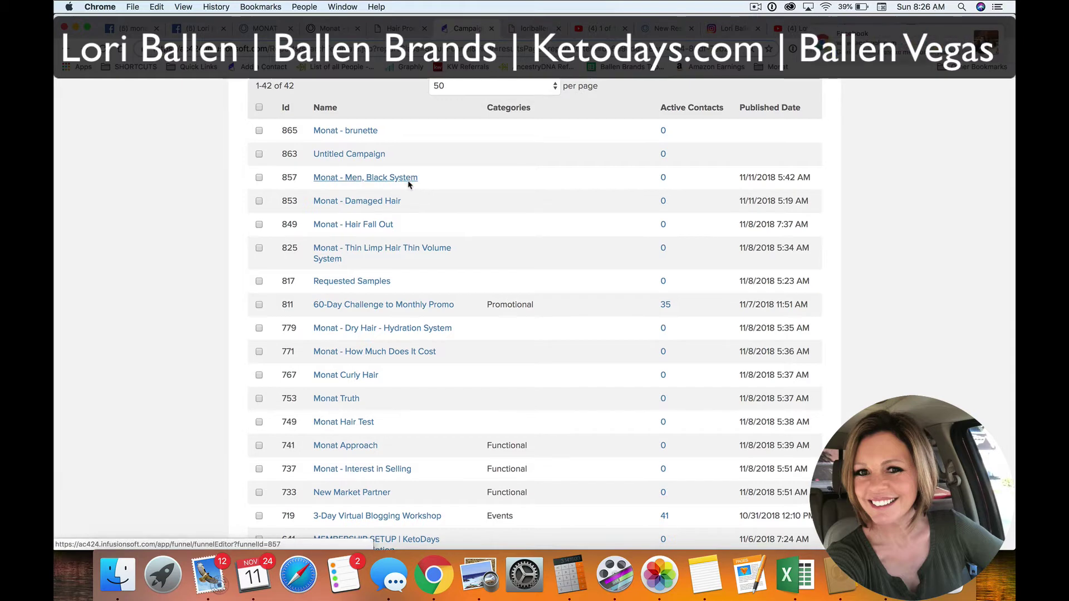
scroll(400, 178, "up", 1)
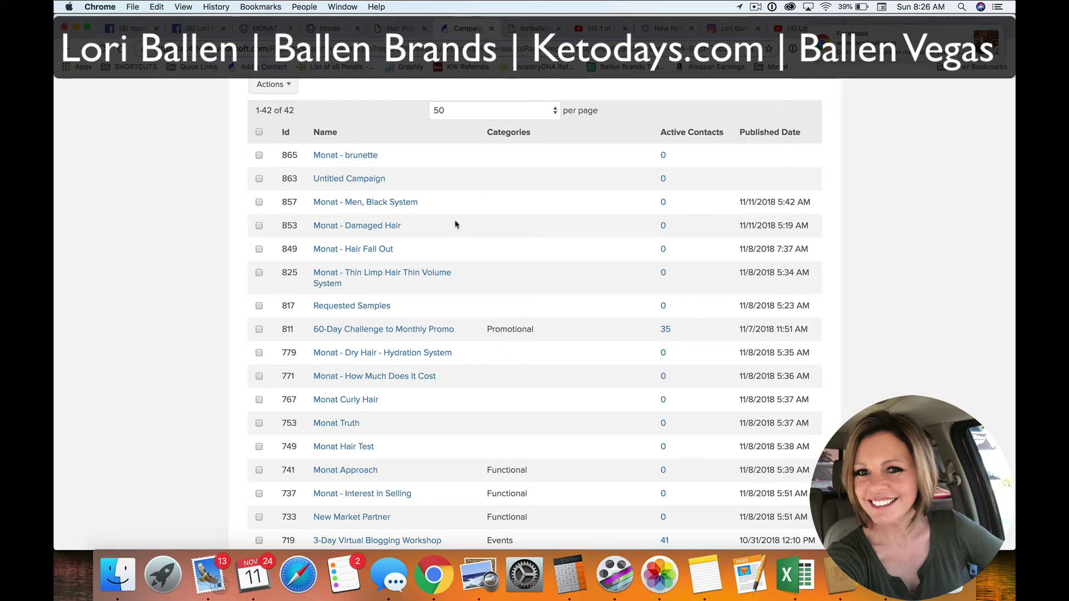
scroll(462, 233, "down", 2)
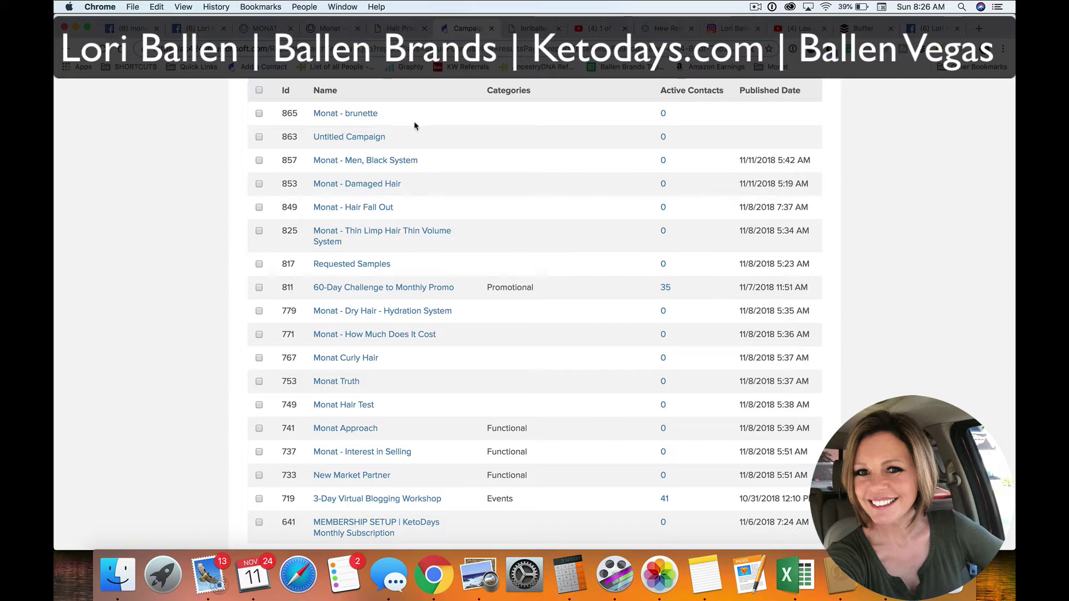
left_click(342, 117)
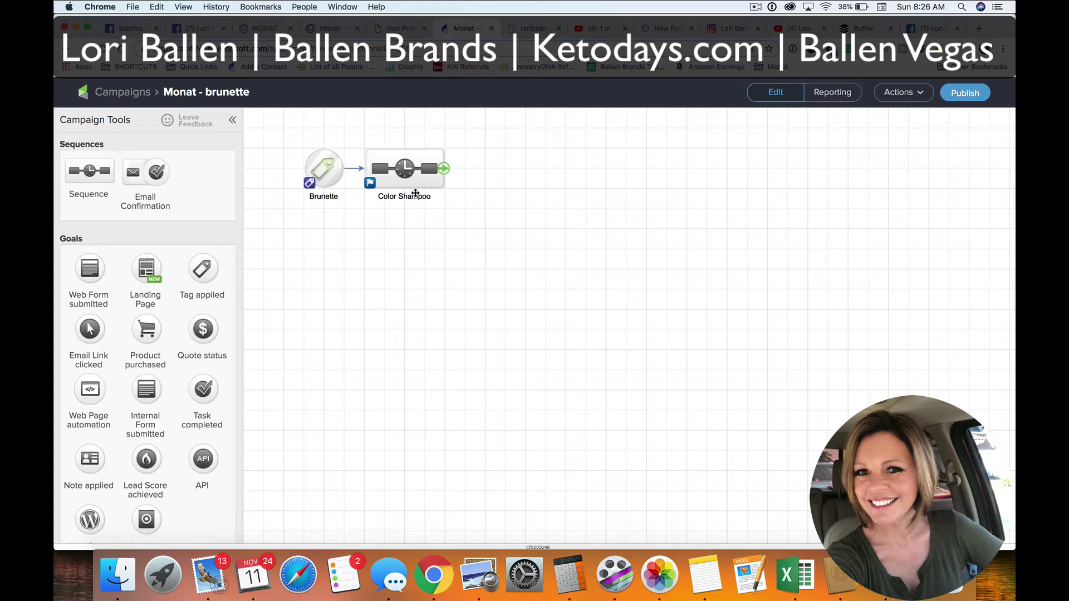
Open the Color Shampoo sequence and its Brunette email in the editor
double_click(411, 169)
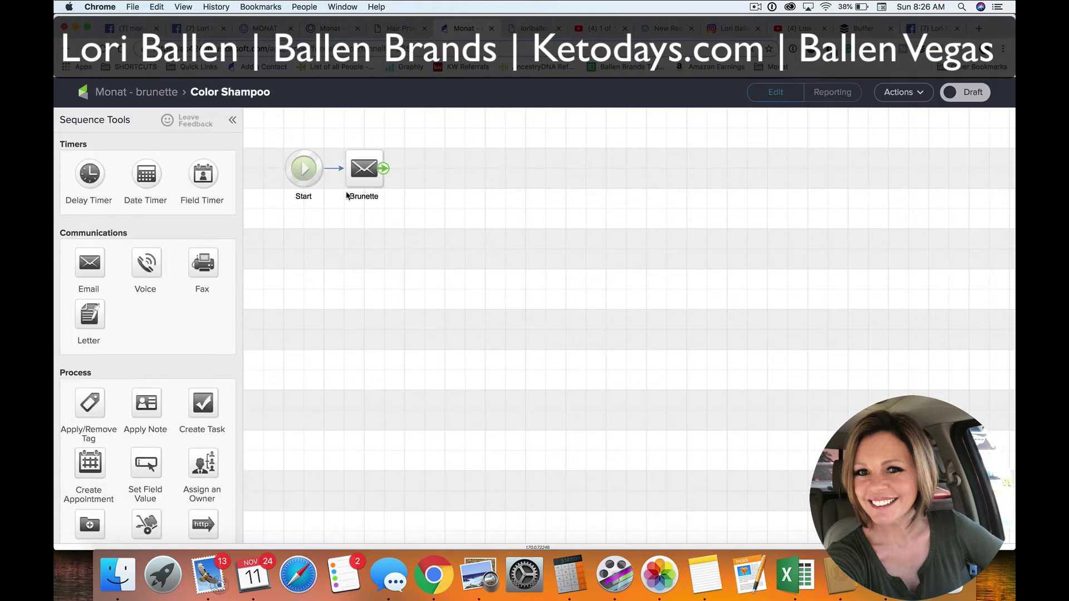
double_click(363, 176)
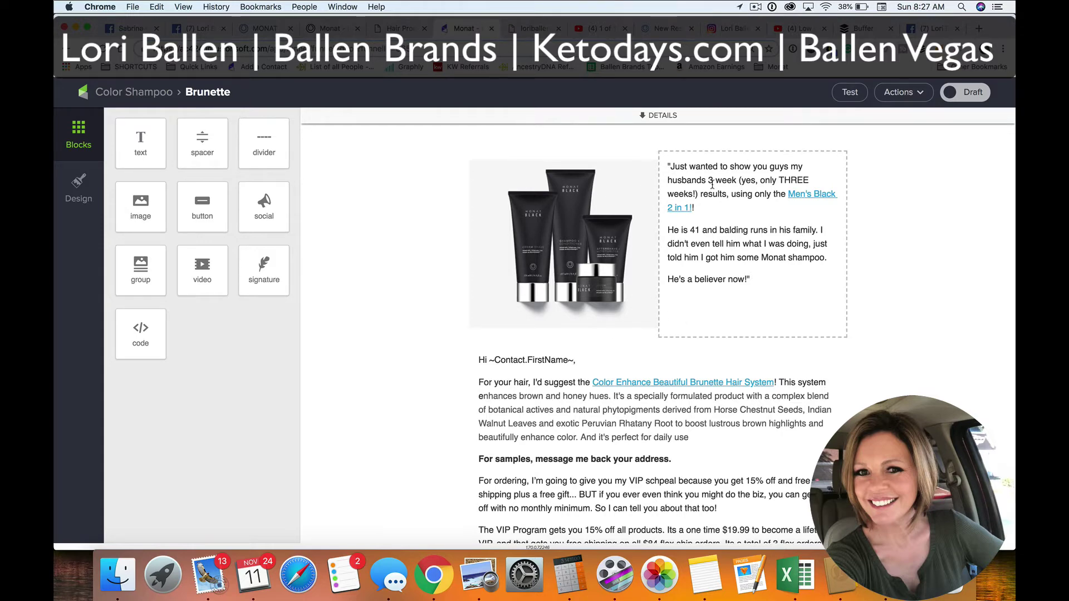
scroll(713, 184, "down", 5)
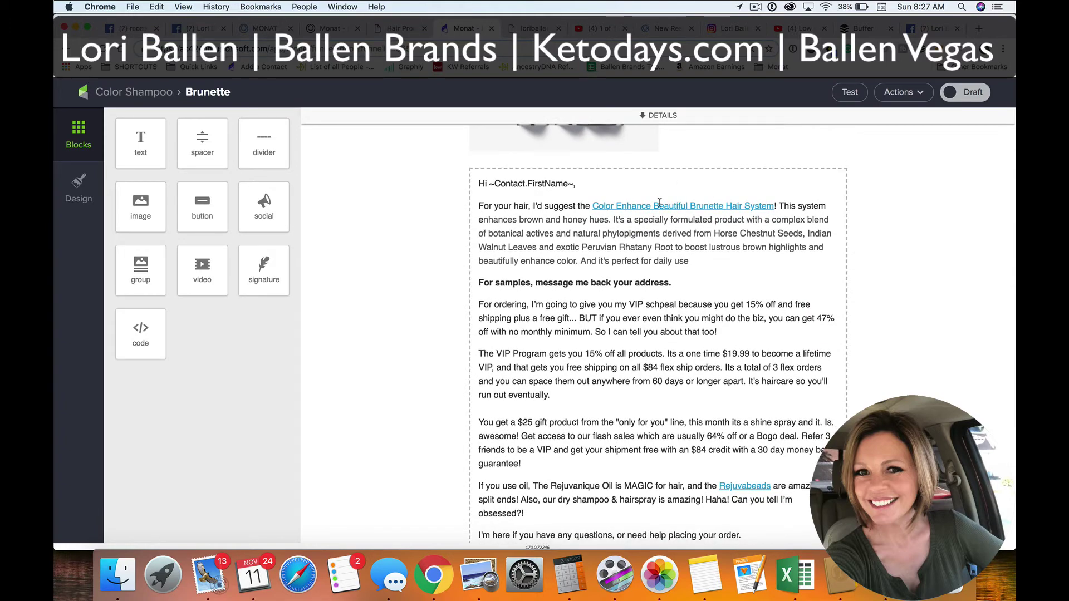
scroll(664, 253, "down", 10)
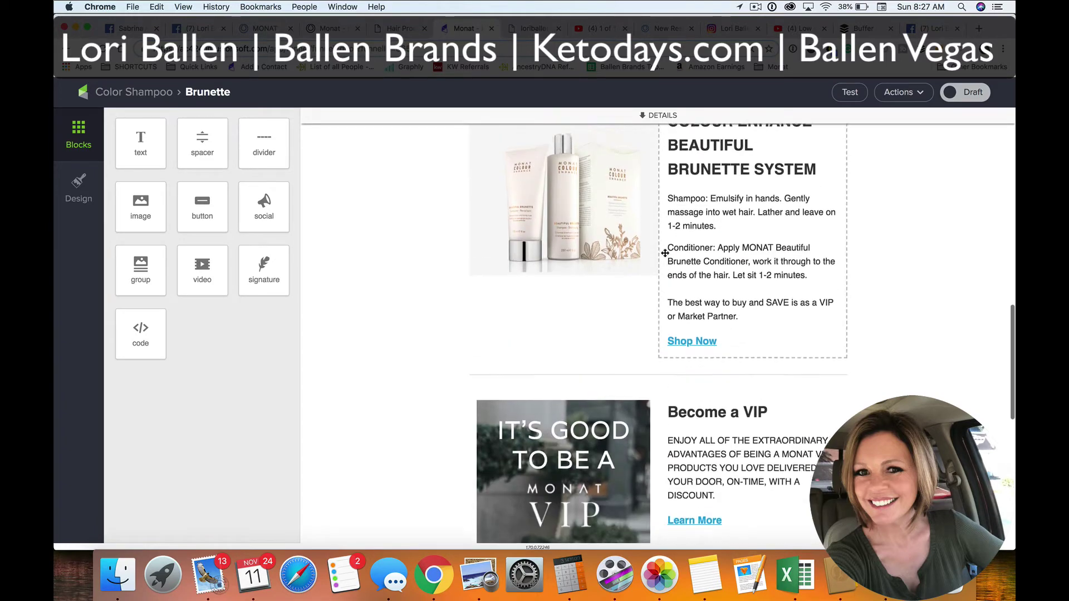
scroll(616, 316, "up", 2)
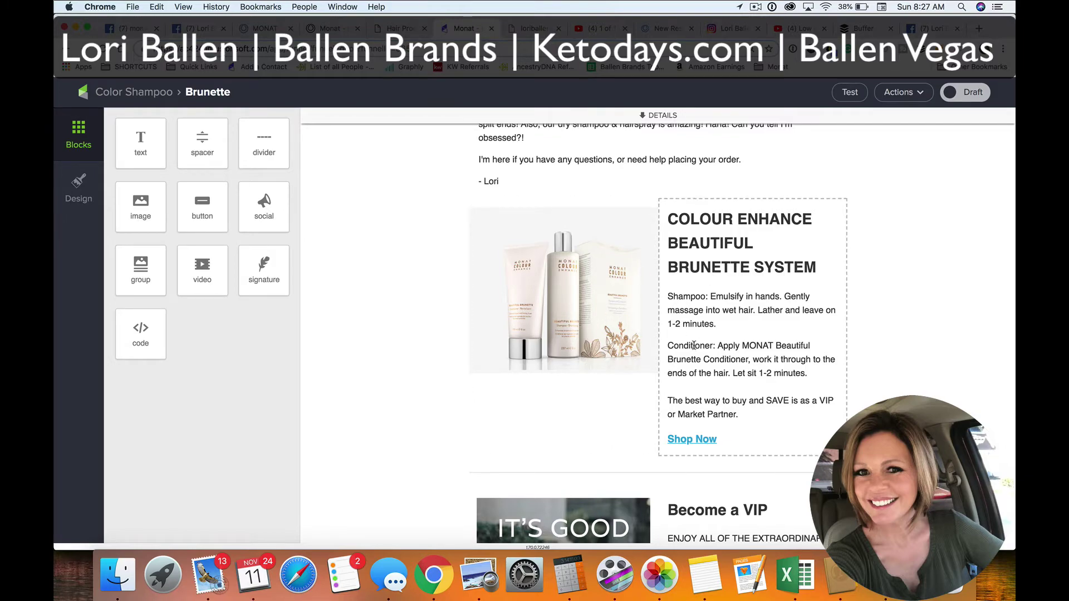
scroll(688, 332, "up", 10)
scroll(693, 345, "up", 2)
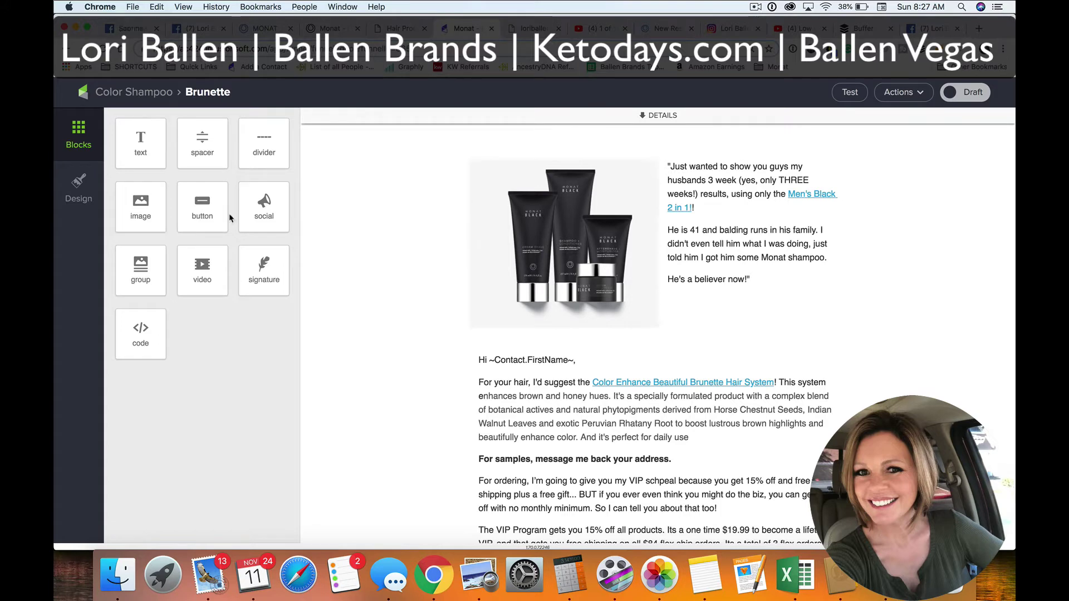
Swap the top product image for the Colour Enhance brunette shot from the Image Library
left_click(477, 220)
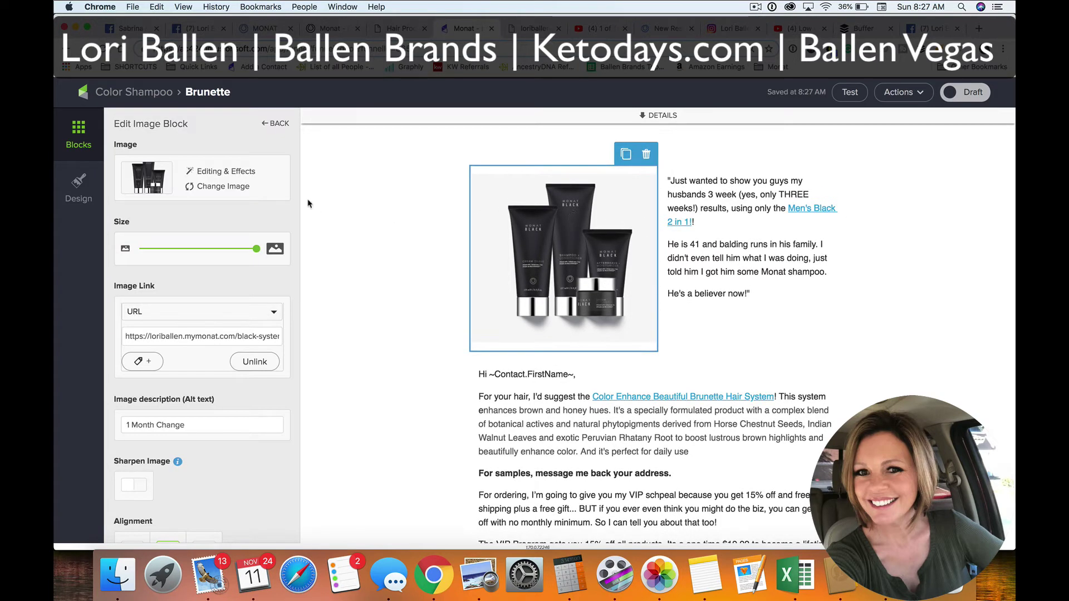
left_click(231, 187)
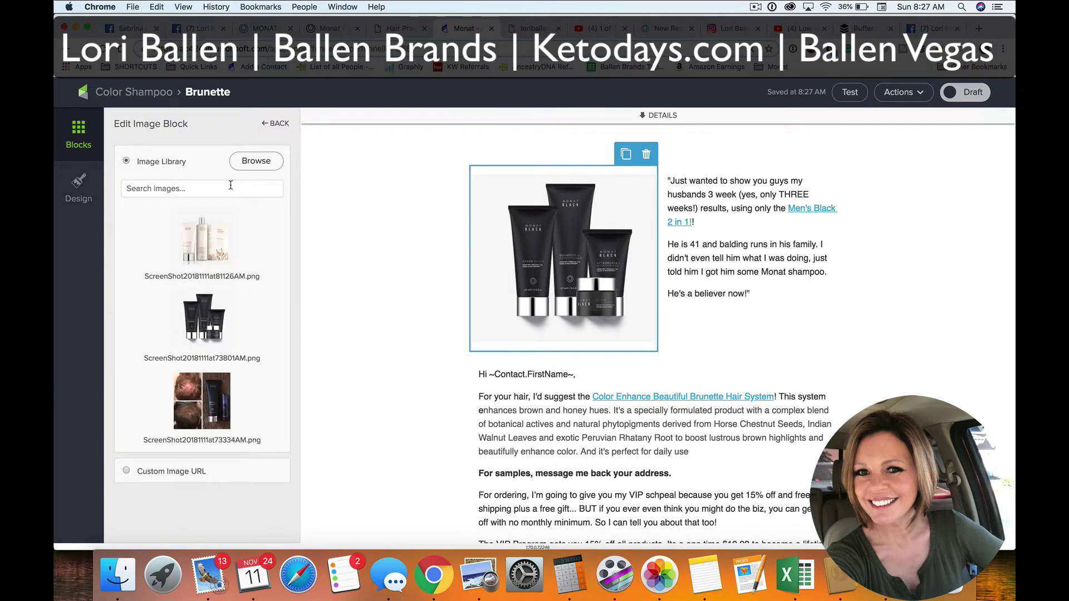
left_click(209, 249)
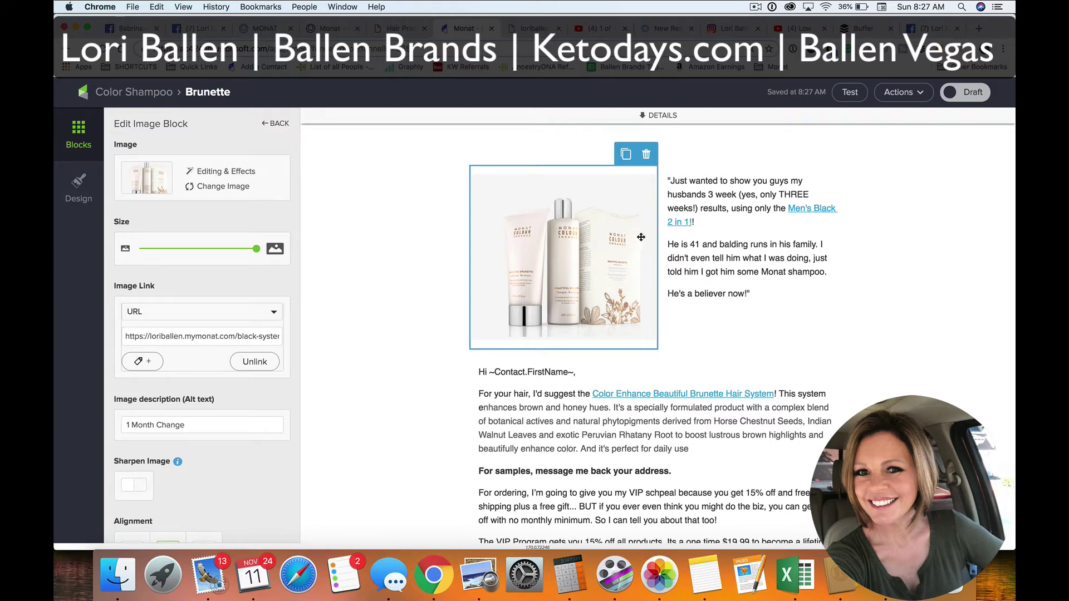
Review the new image beside the testimonial, then open the testimonial text for editing
left_click(823, 215)
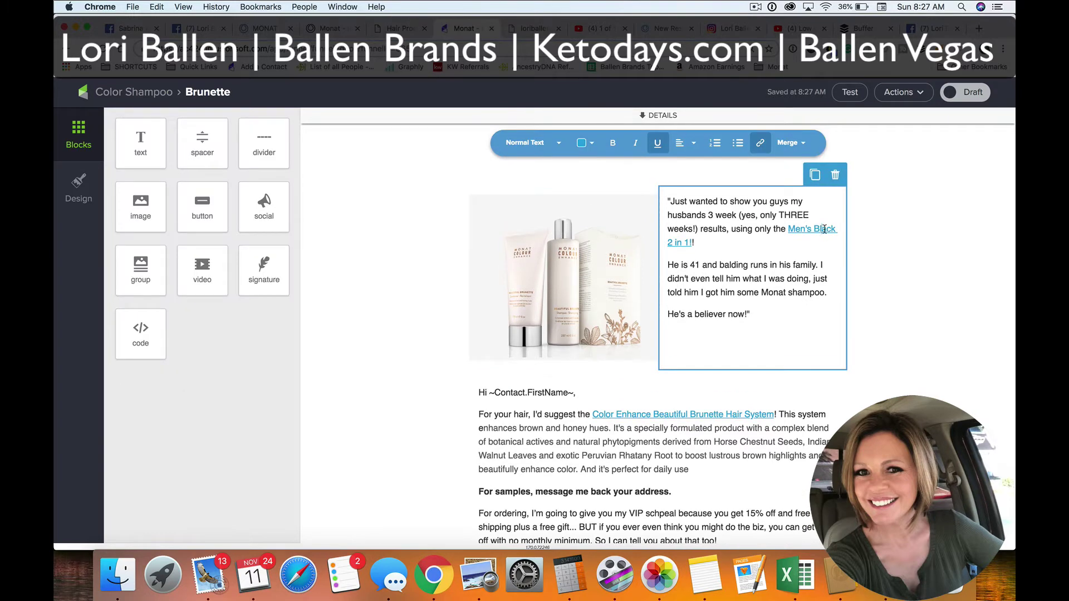
left_click(599, 246)
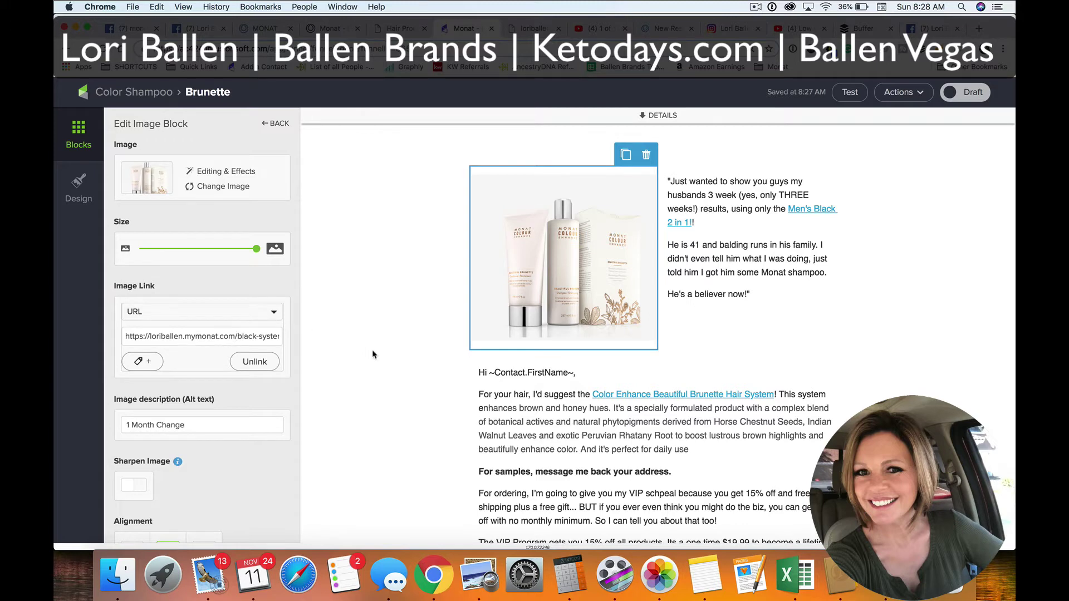
left_click(380, 282)
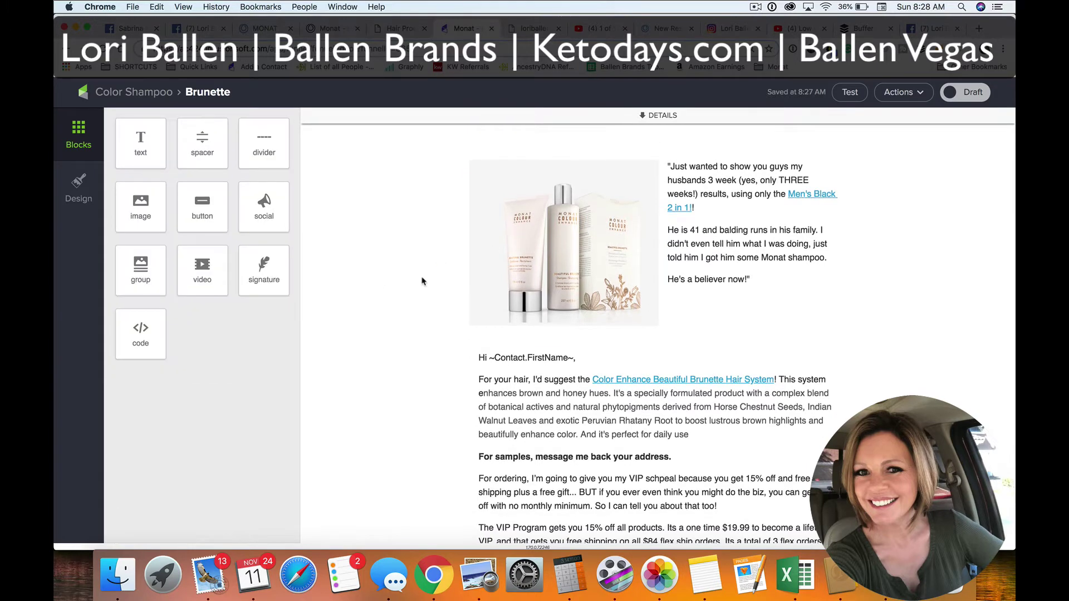
left_click(583, 251)
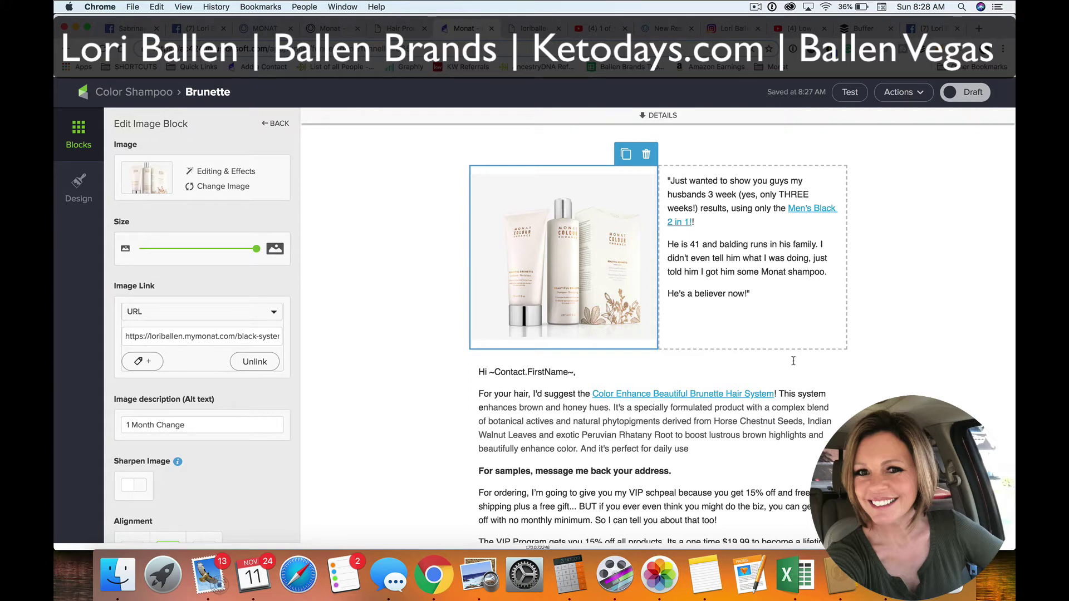
left_click(805, 210)
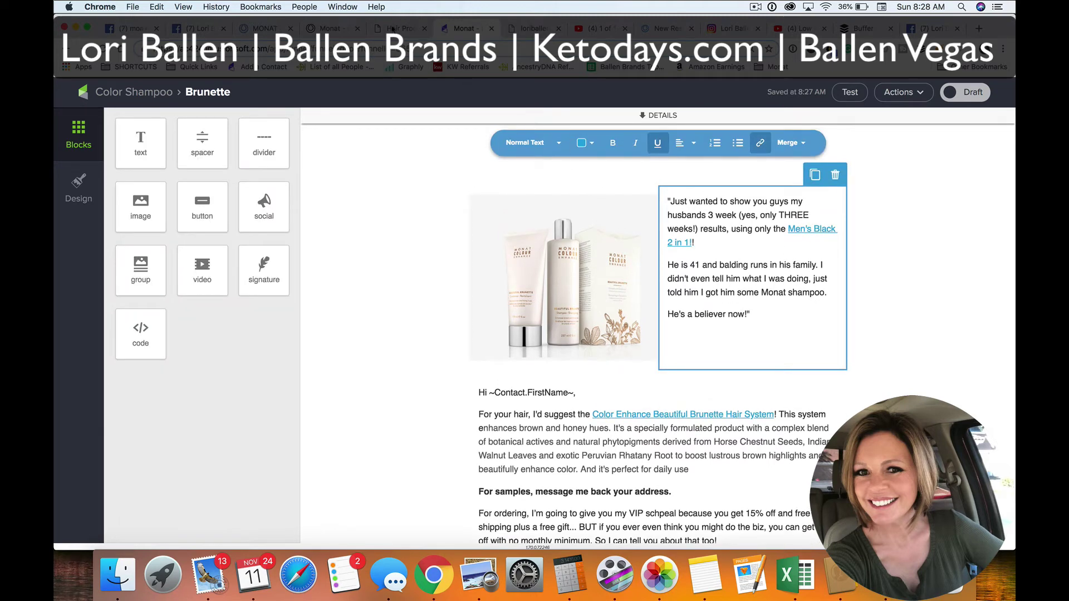
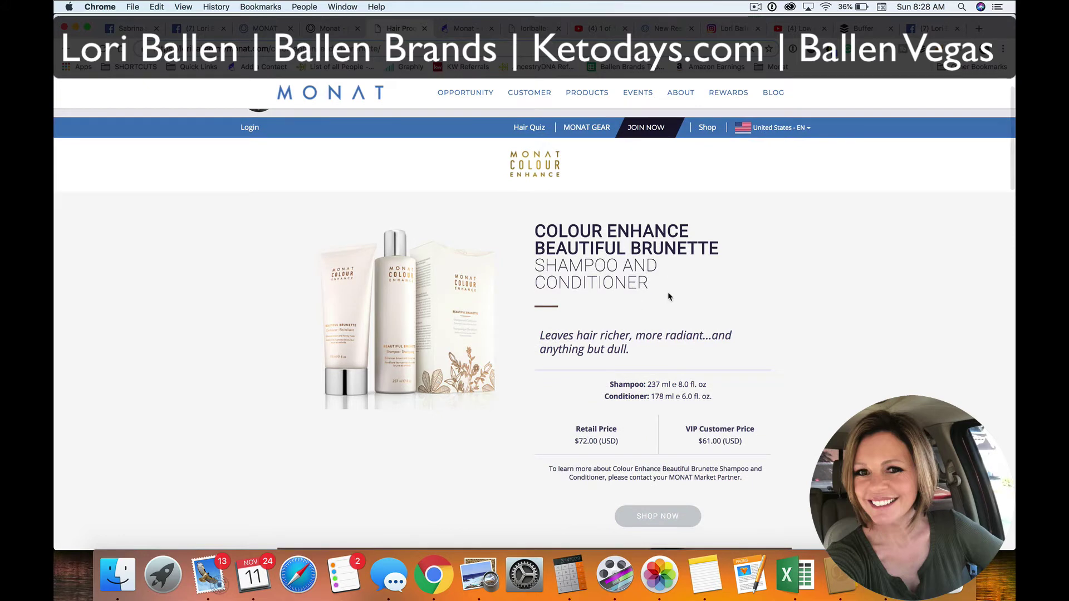
Link the email's product image to the Colour Enhance Duo Brunette product page URL
scroll(668, 295, "down", 2)
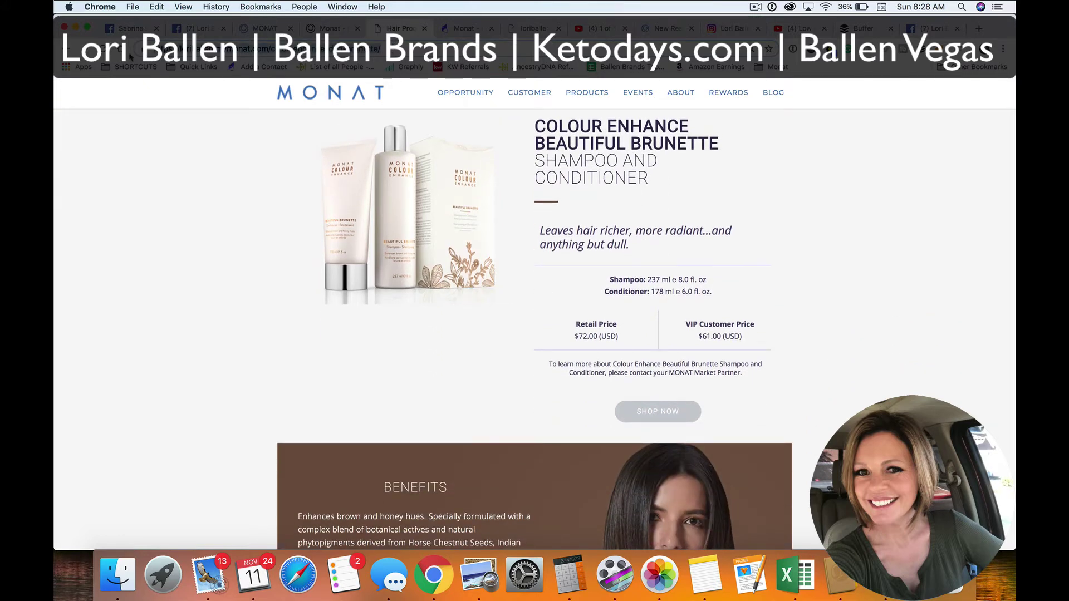
left_click(457, 29)
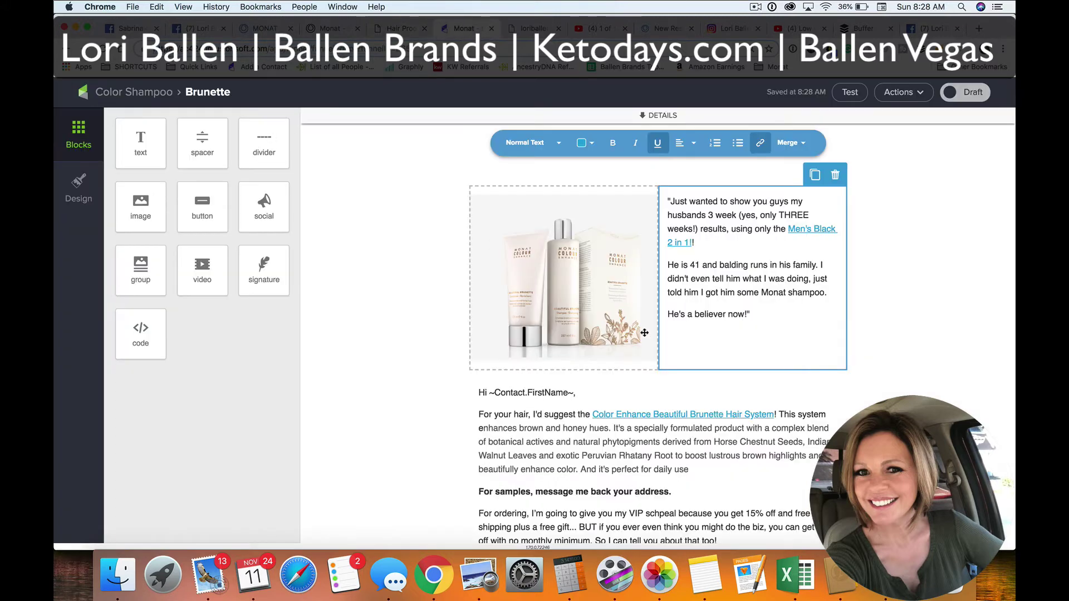
left_click(644, 332)
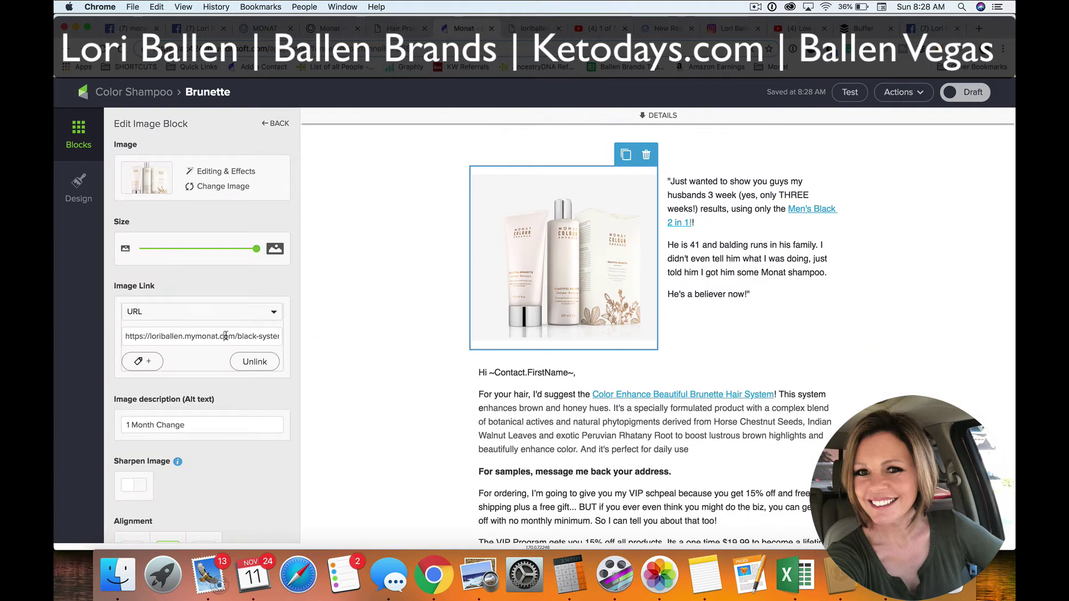
key("super+a")
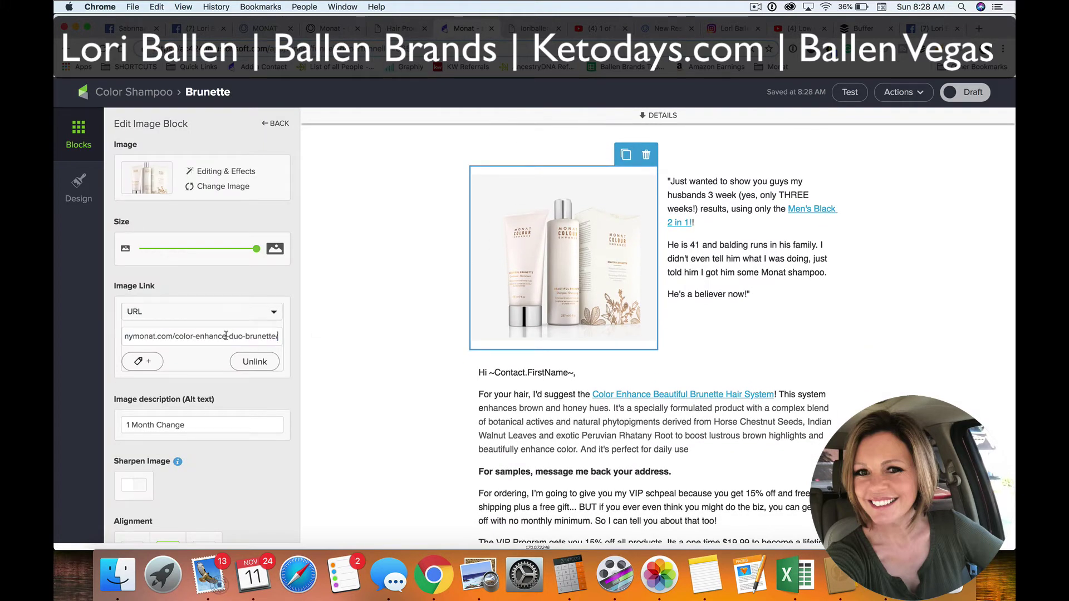
scroll(226, 335, "down", 2)
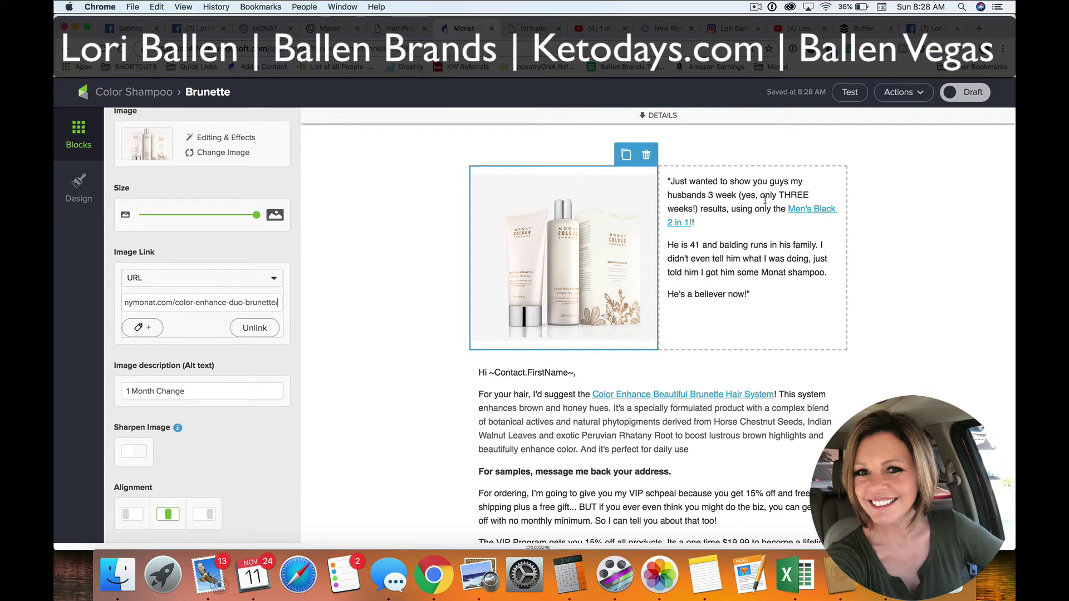
left_click(749, 194)
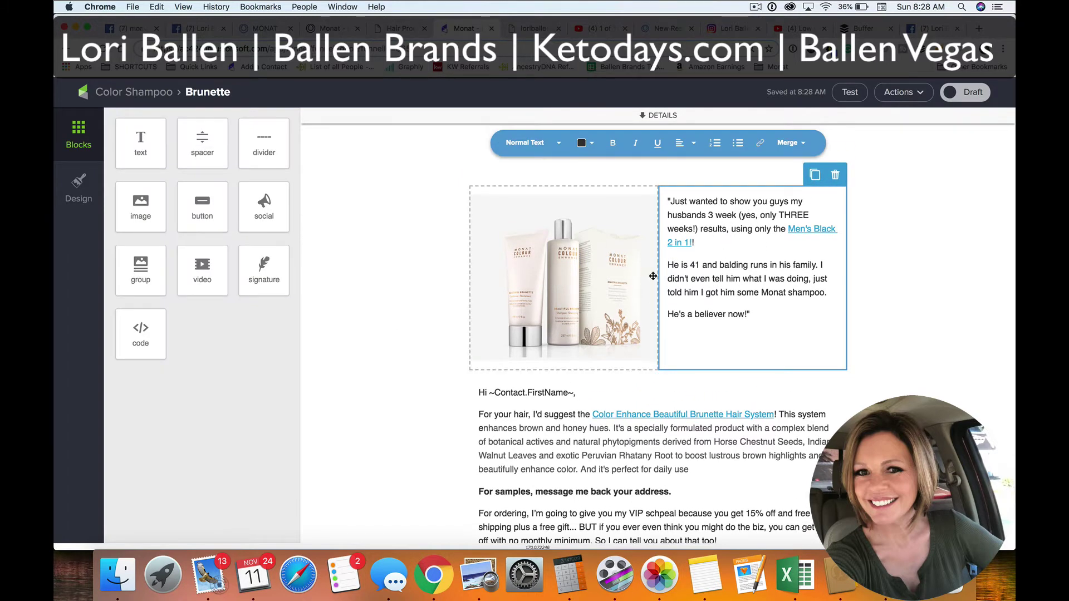
left_click(395, 283)
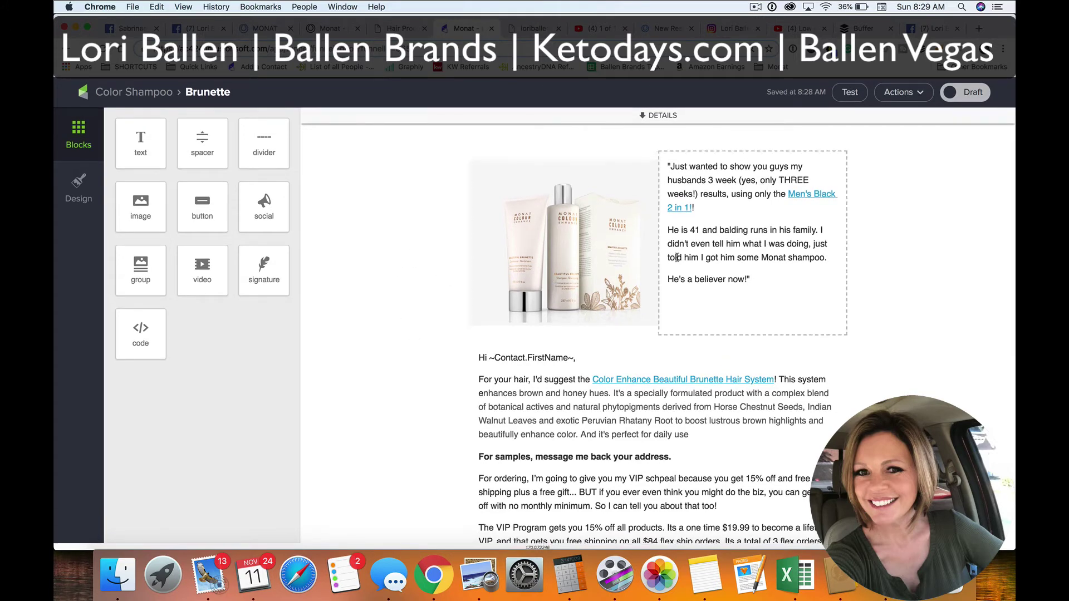
Replace the product image with the latest screenshot, a collage of long brunette hair
left_click(569, 236)
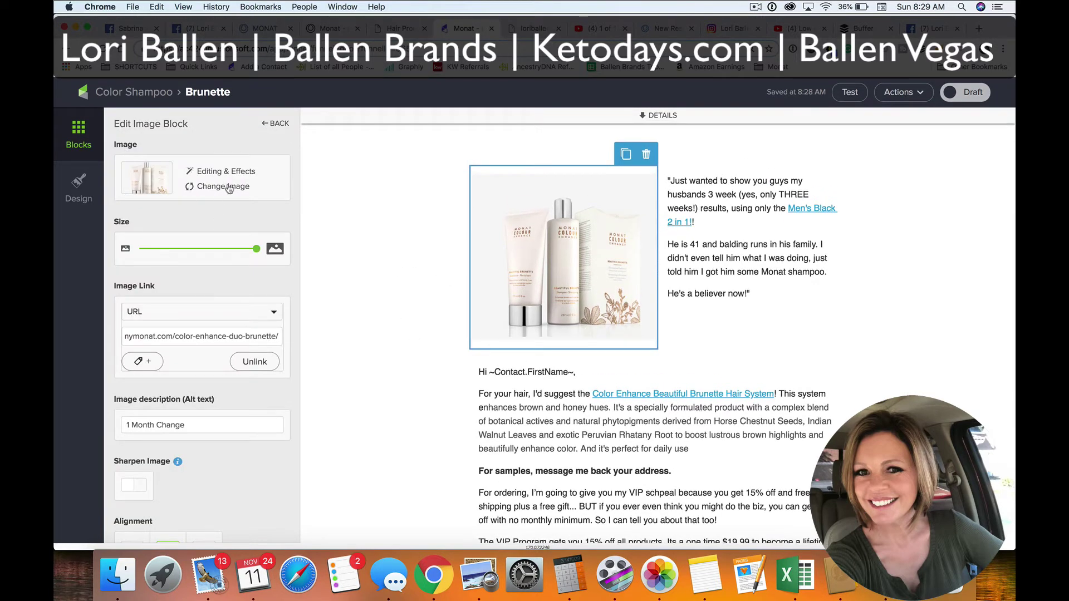
left_click(237, 187)
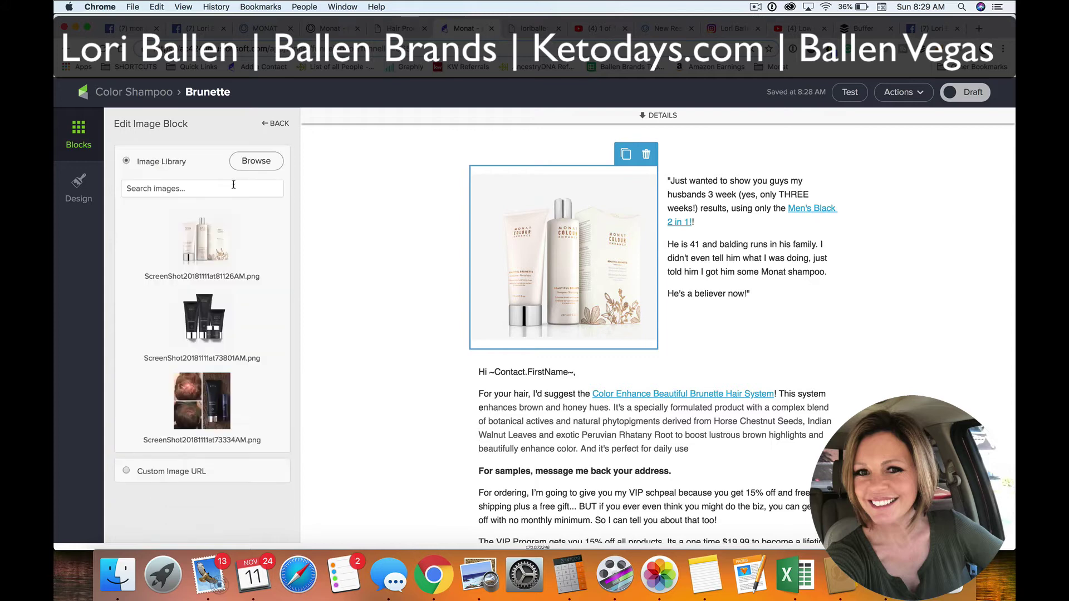
left_click(264, 167)
left_click(456, 169)
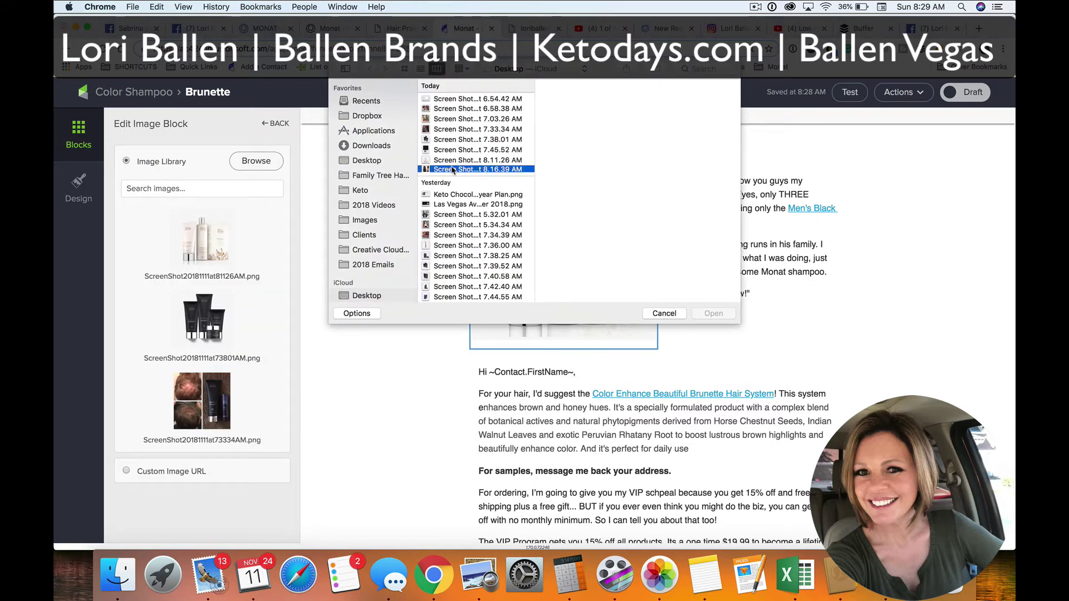
left_click(712, 314)
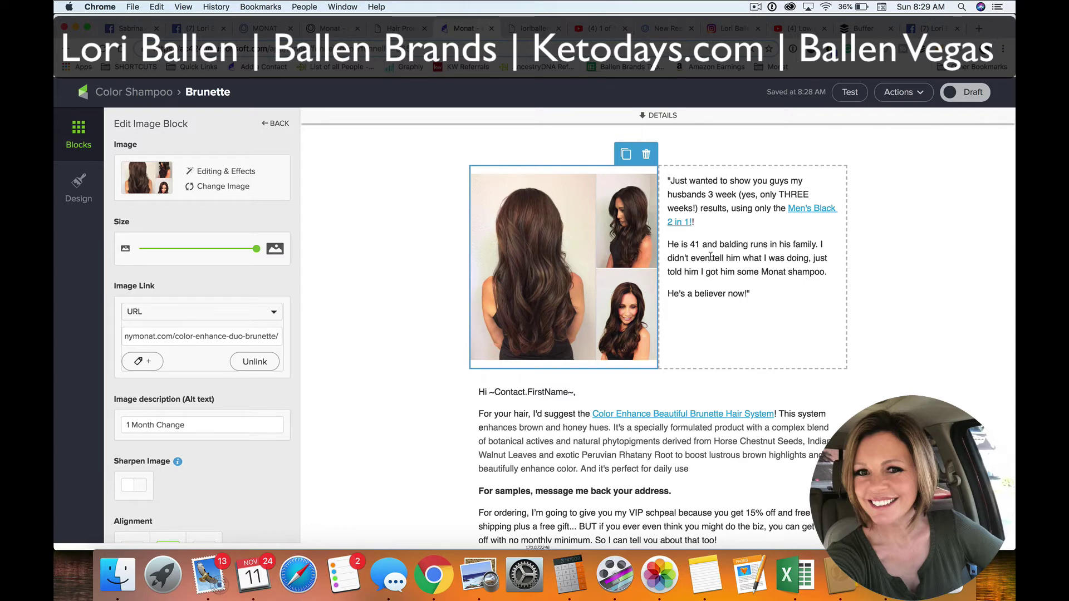
left_click(671, 293)
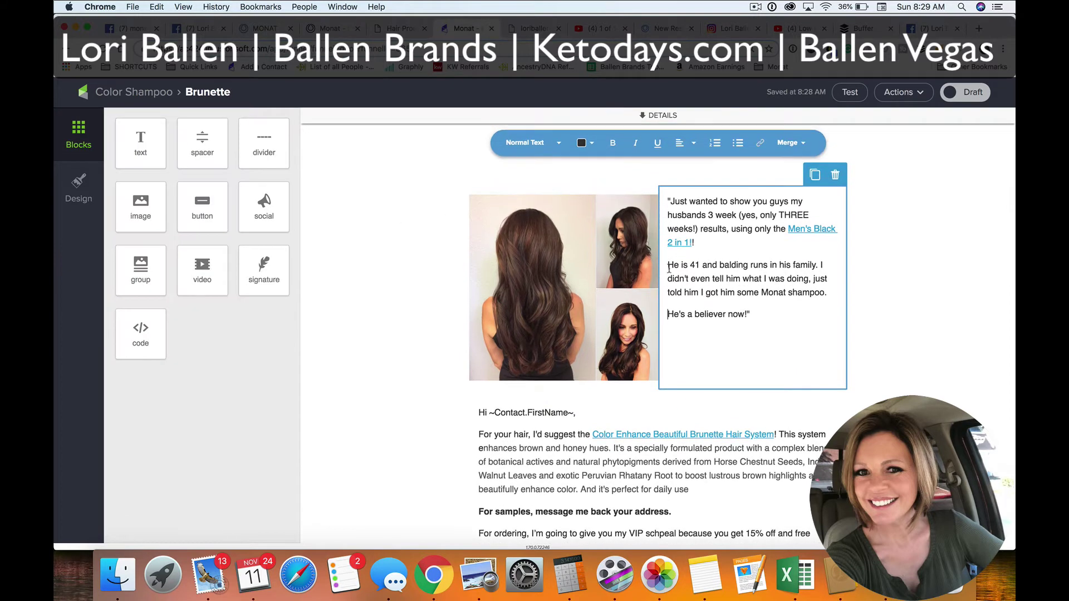
left_click(246, 33)
Select and copy the Colour Enhance Beautiful Brunette Duo testimonial in the Facebook post
left_click(329, 28)
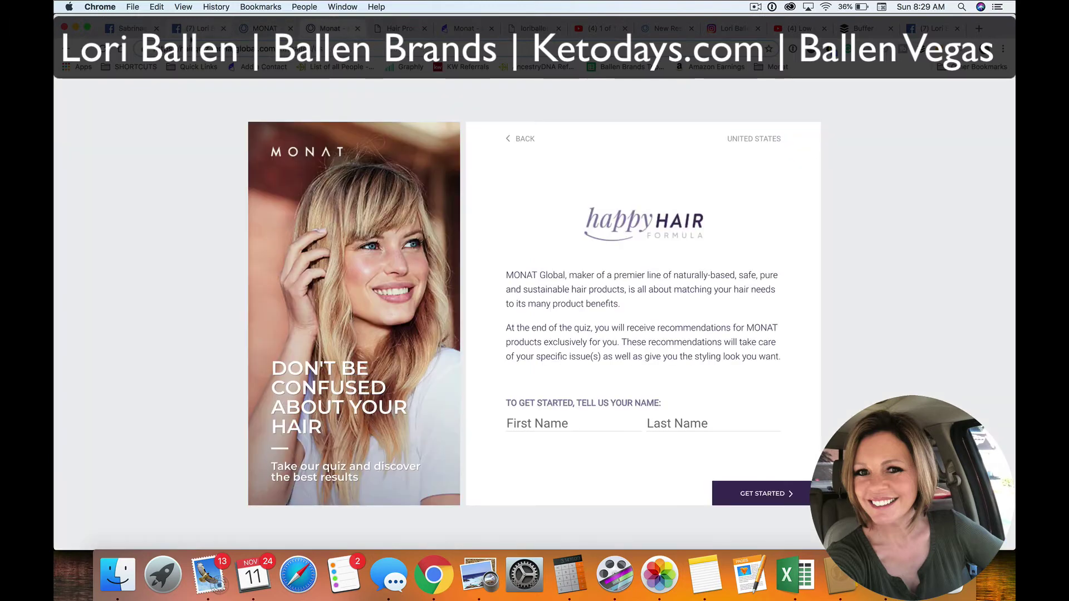
left_click(198, 28)
left_click(130, 29)
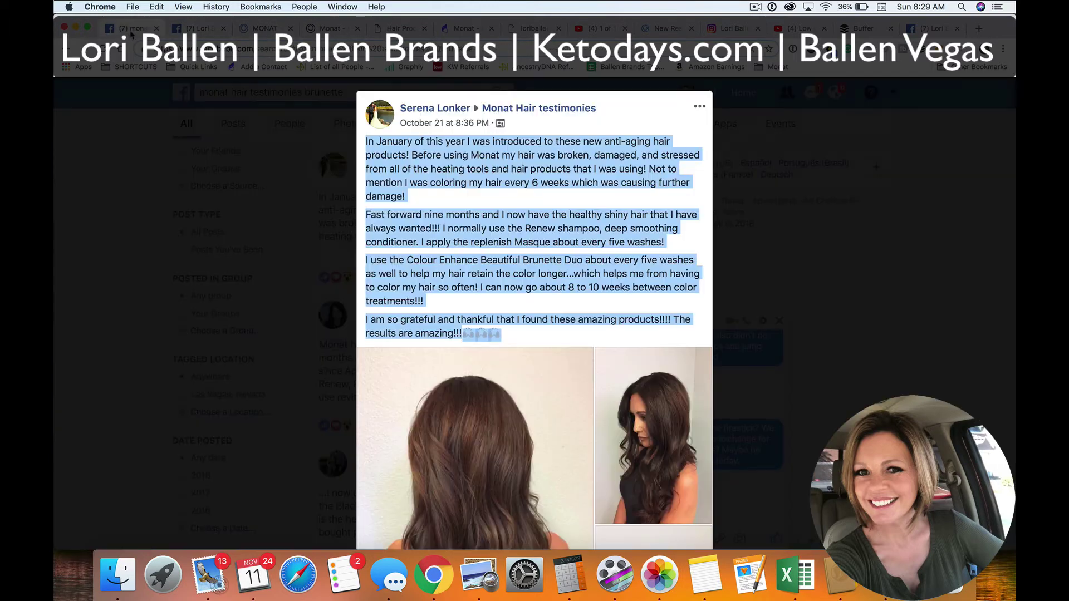
left_click(484, 182)
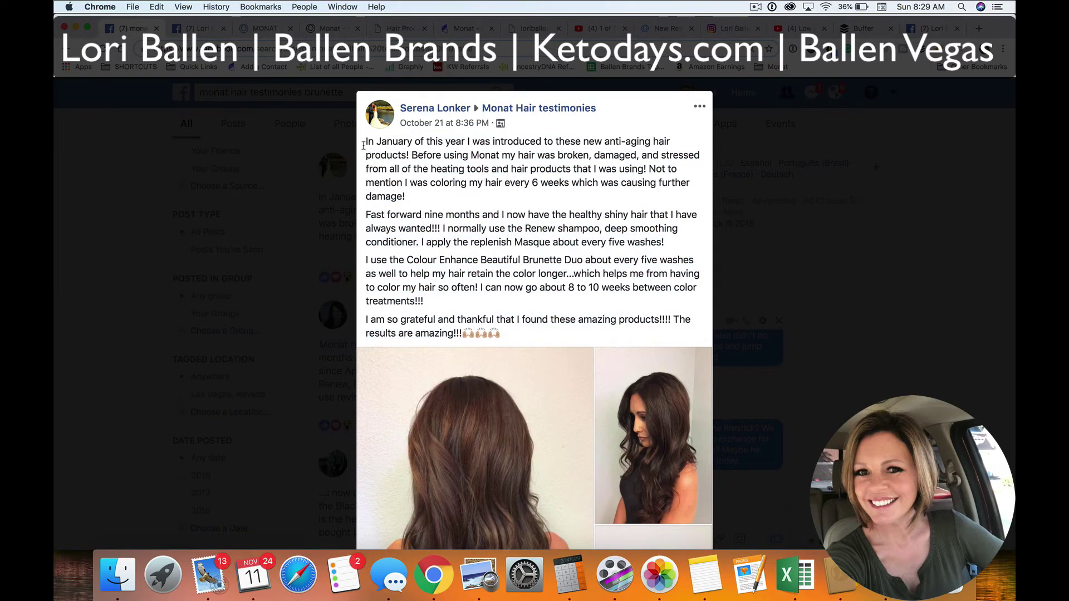
scroll(469, 181, "down", 3)
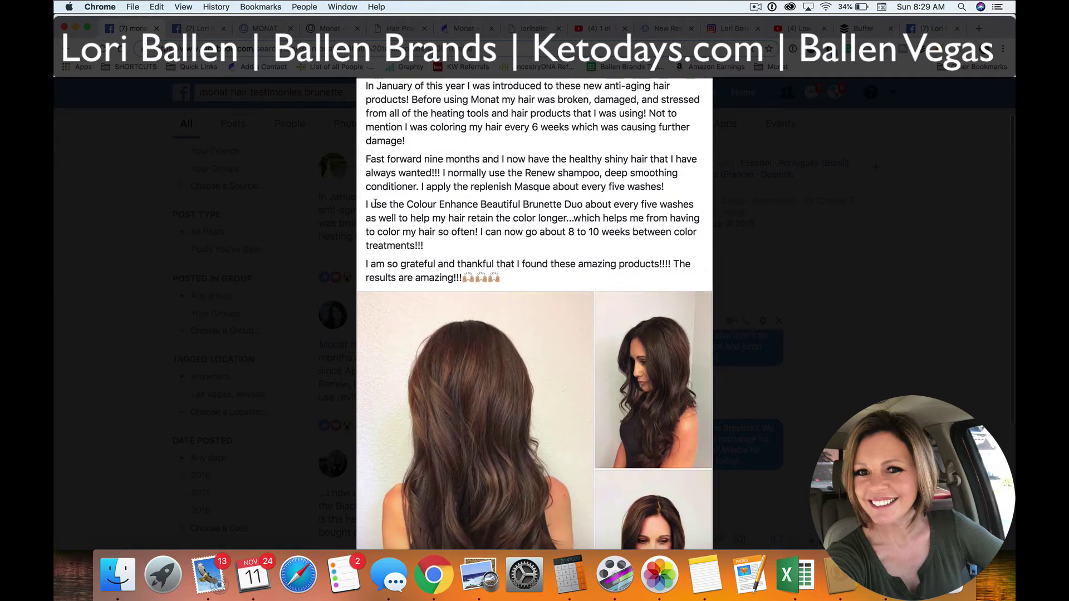
left_click_drag(366, 206, 527, 277)
key("super+c")
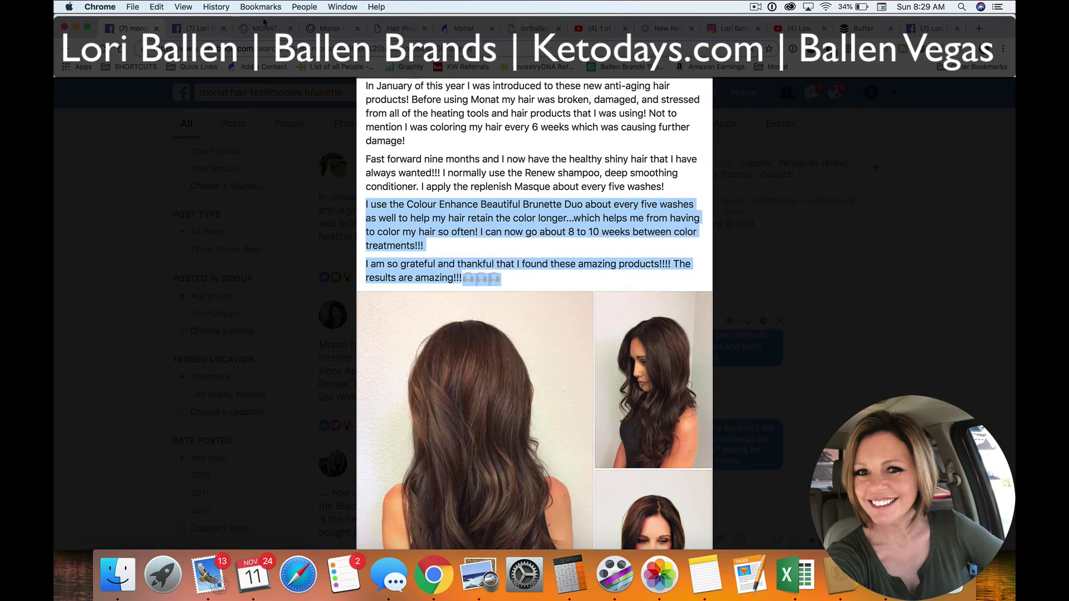
Replace the email's old quote text with the copied Facebook testimonial
left_click(265, 28)
left_click(333, 29)
left_click(401, 29)
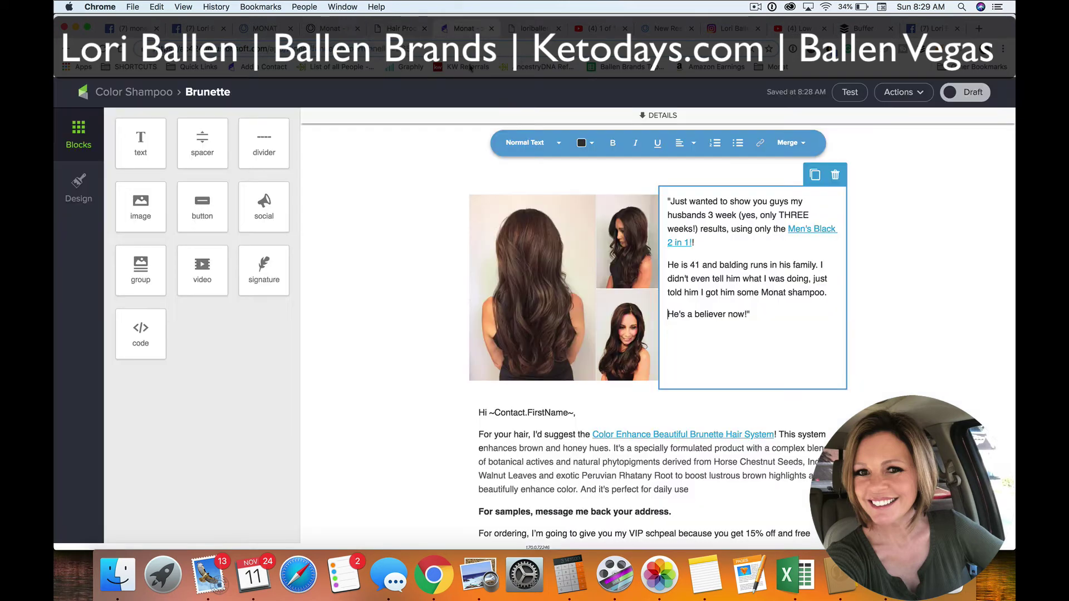
left_click(462, 28)
left_click_drag(762, 313, 659, 199)
key("super+v")
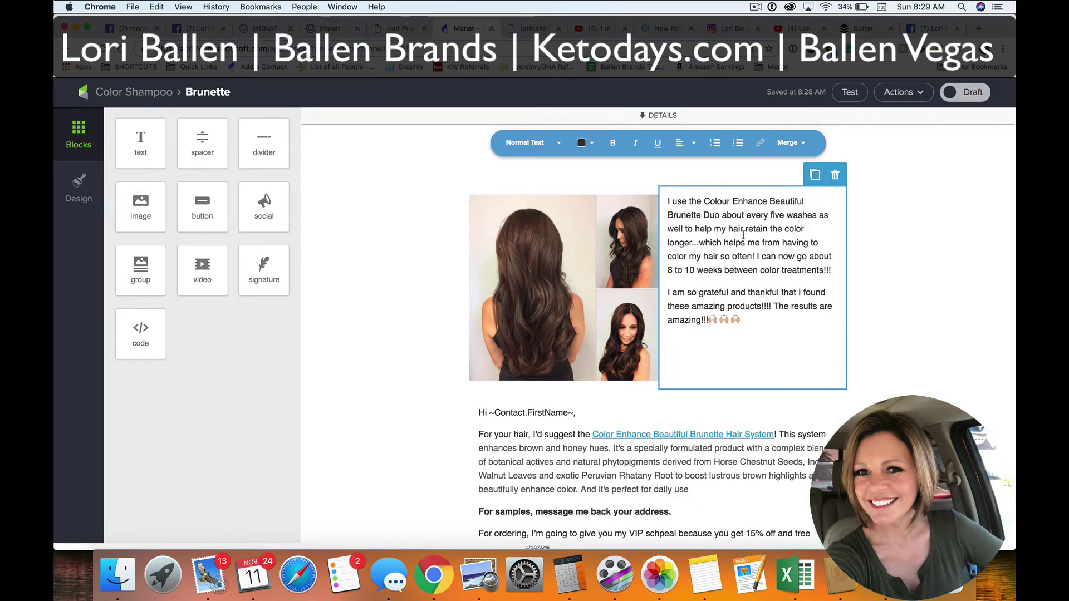
Delete the testimonial's trailing emoji and make the 8 to 10 weeks sentence its own paragraph
key("BackSpace")
key("BackSpace")
key("BackSpace")
key("BackSpace")
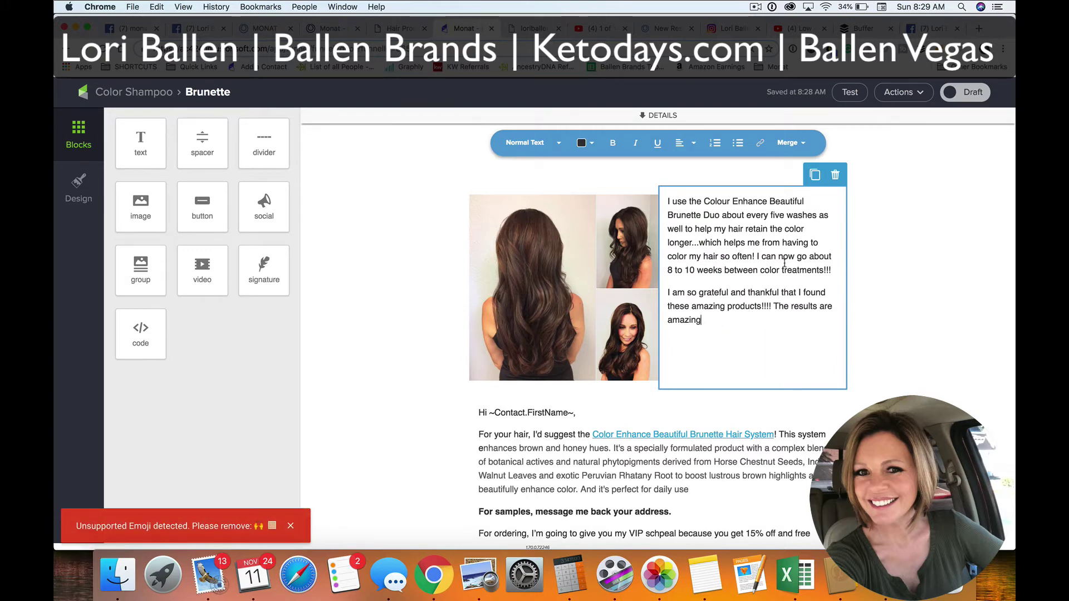
left_click(757, 256)
key("Return")
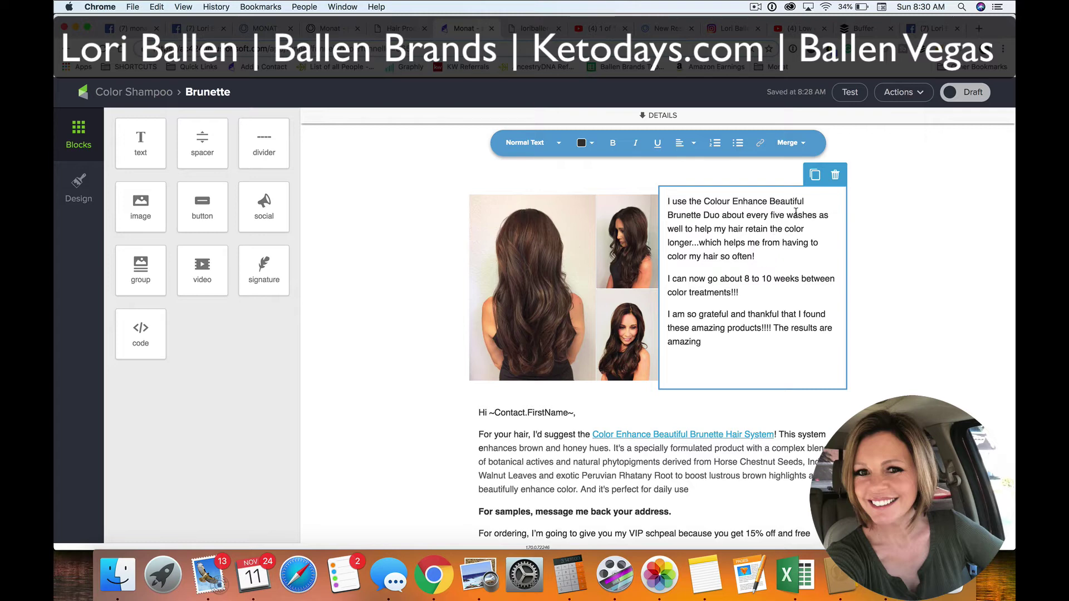
Hyperlink 'Colour Enhance Beautiful Brunette Duo' in the testimonial to the copied product page URL
left_click(400, 28)
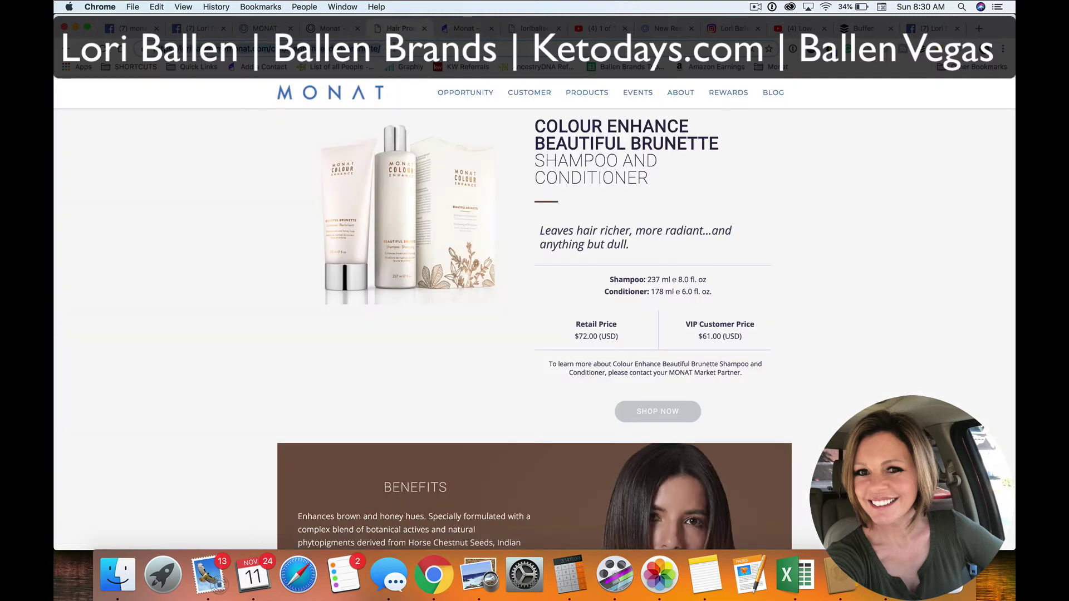
key("super+c")
key("super+c")
left_click(462, 28)
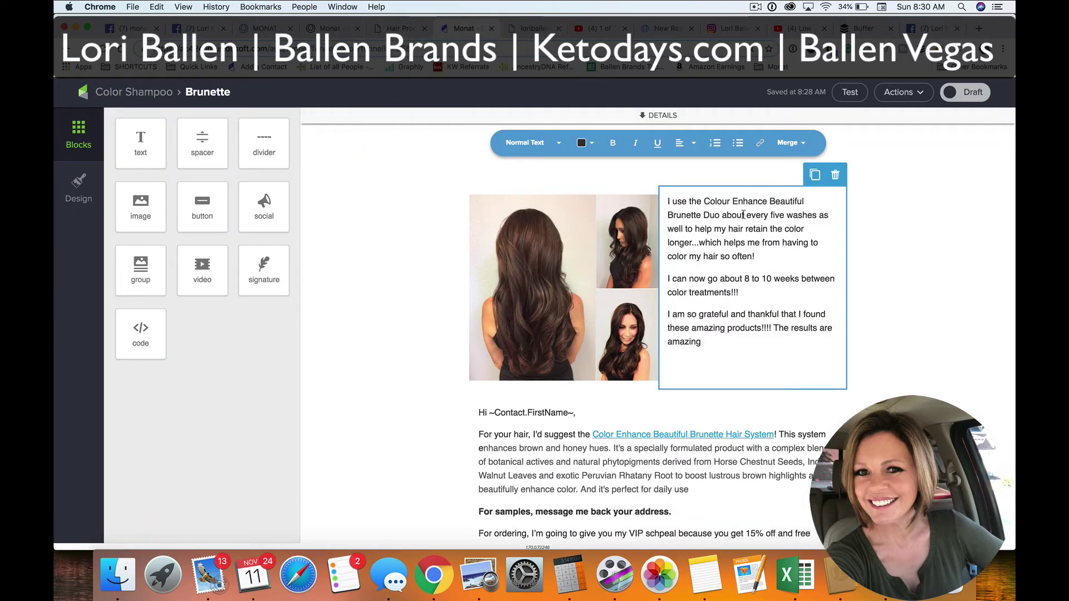
left_click_drag(705, 201, 720, 214)
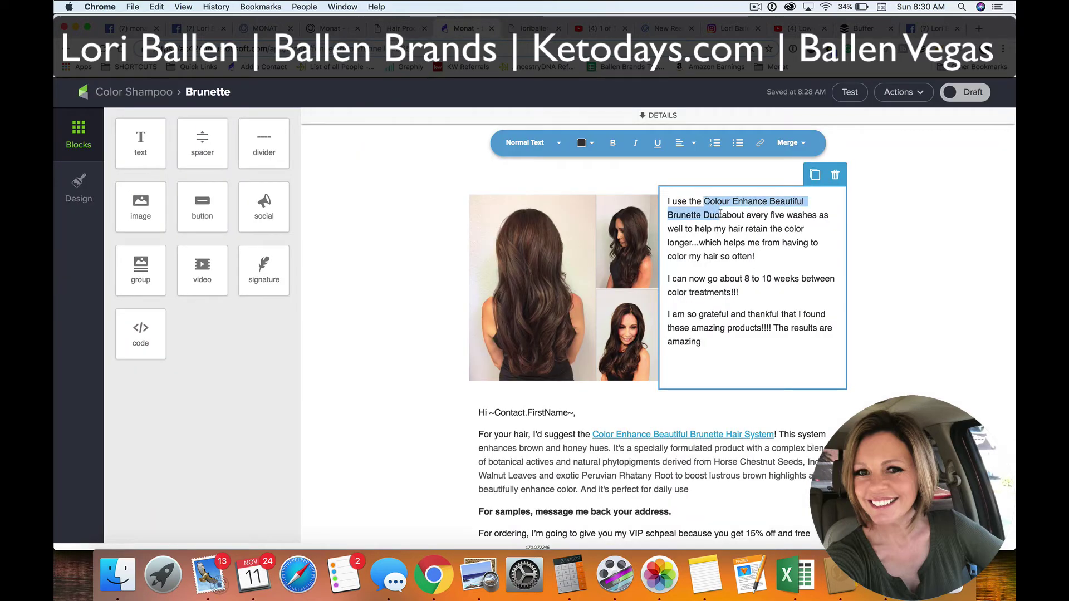
left_click(760, 142)
left_click(791, 196)
key("super+v")
left_click(908, 220)
left_click(816, 246)
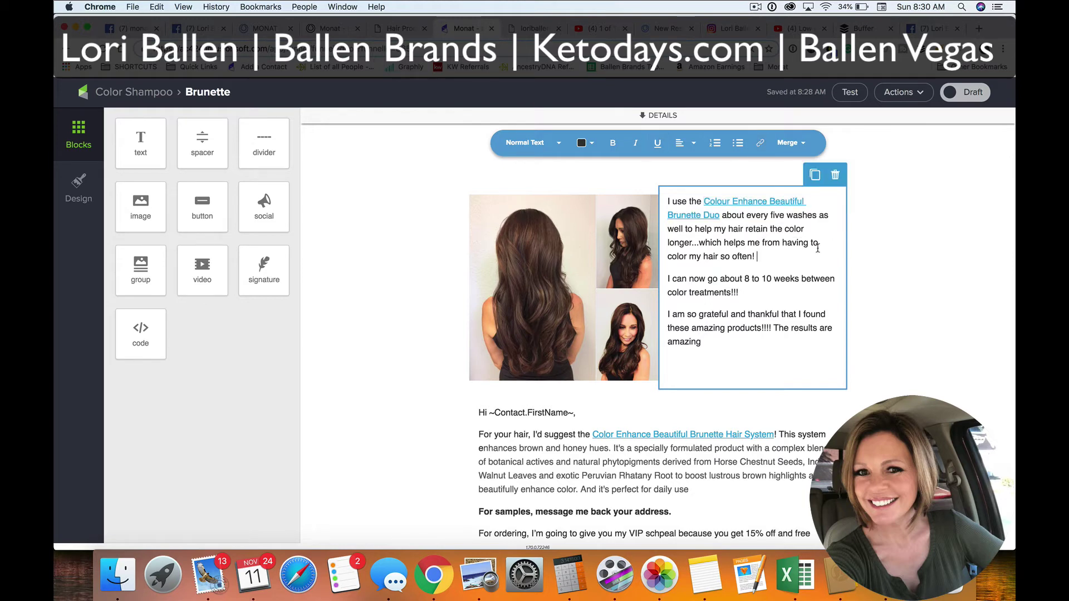
Check the first-name greeting merge field and show the email's sender, subject and preview details
scroll(816, 245, "down", 5)
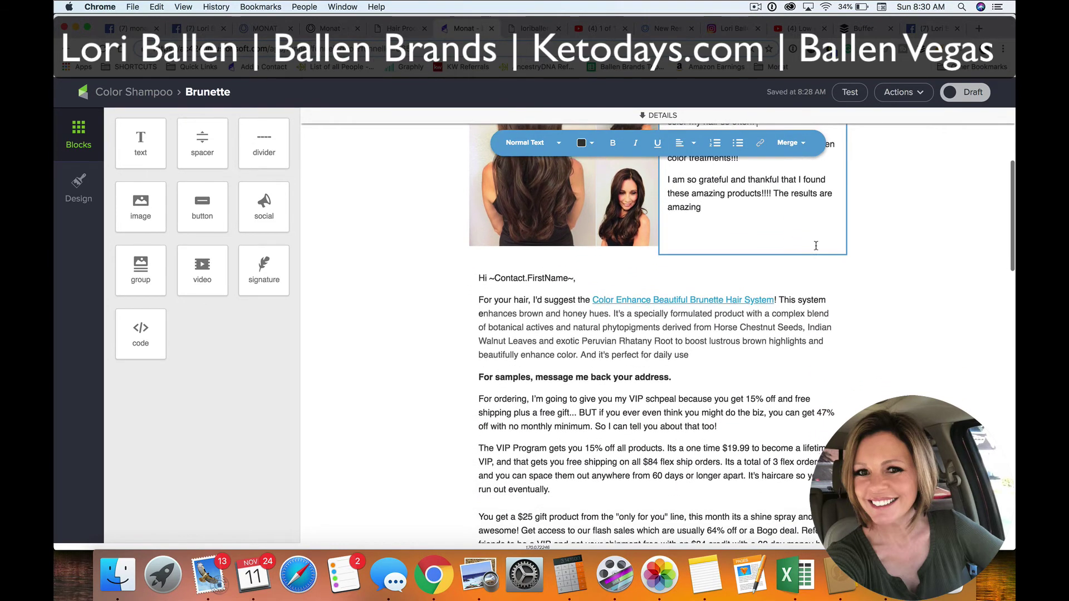
left_click(551, 246)
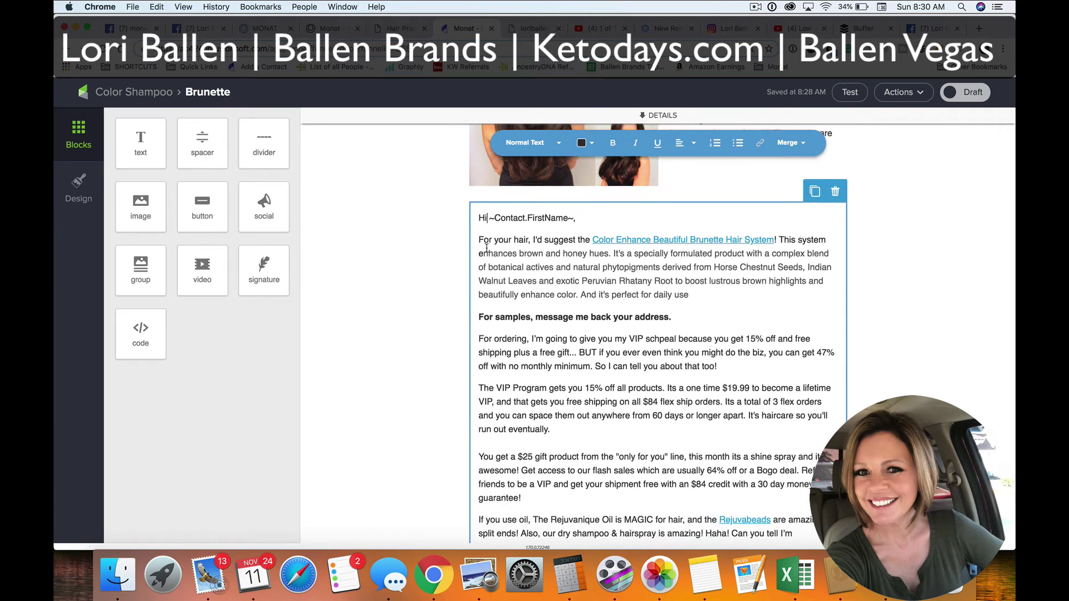
left_click_drag(580, 212, 492, 212)
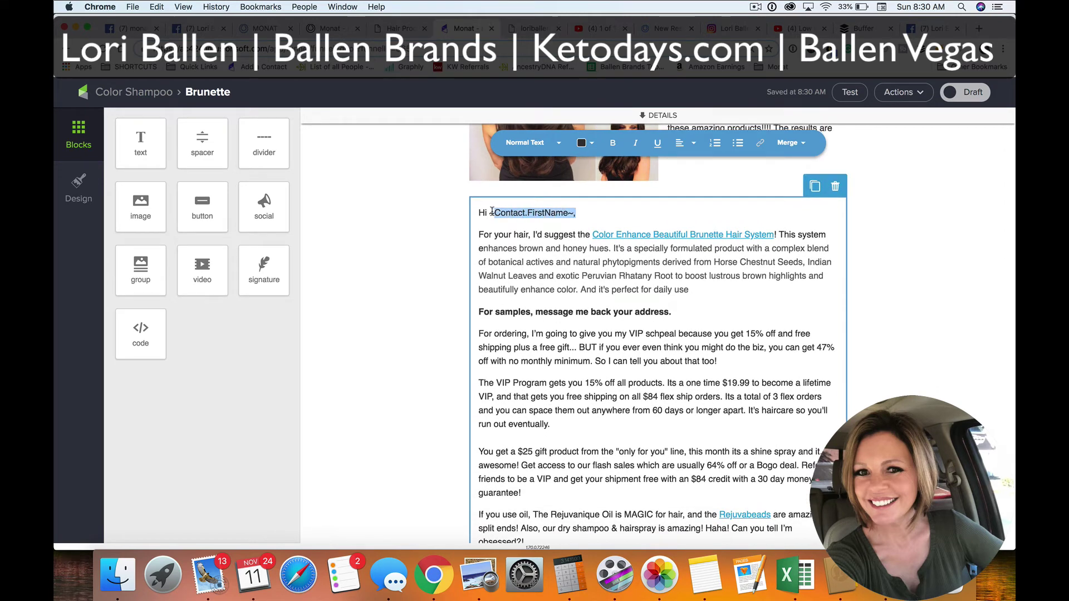
left_click(546, 211)
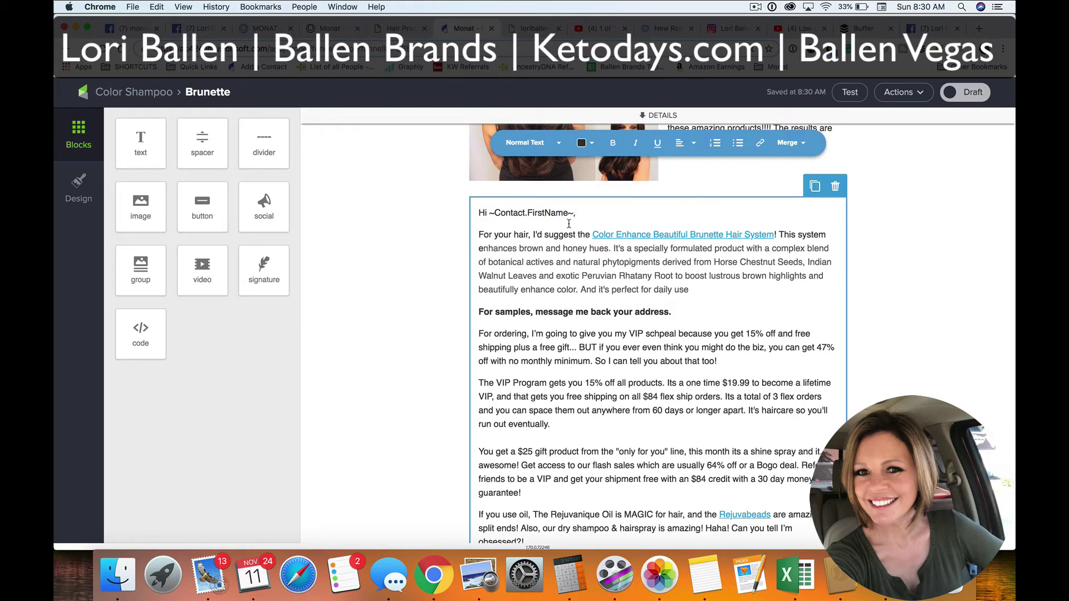
scroll(504, 328, "up", 3)
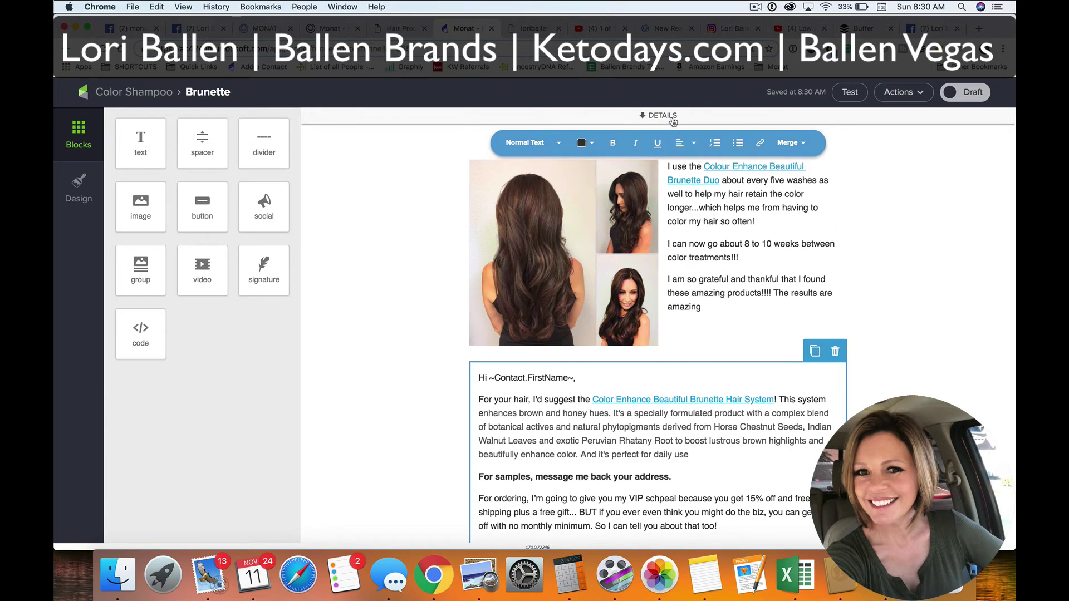
left_click(665, 117)
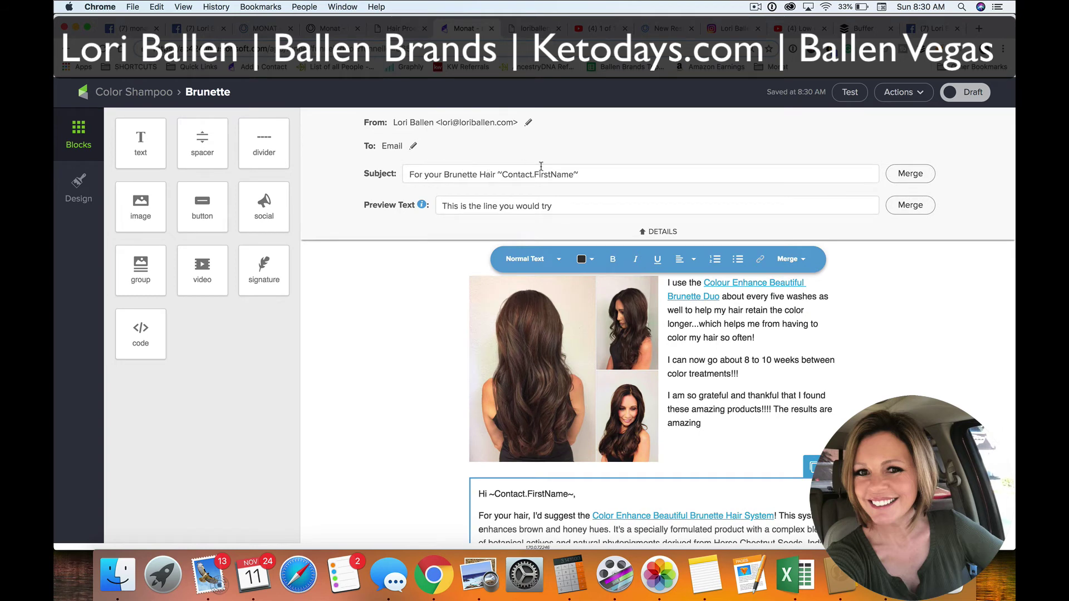
Check the 'For your Brunette Hair' subject line, review the email to its footer, and list its Actions
left_click(607, 174)
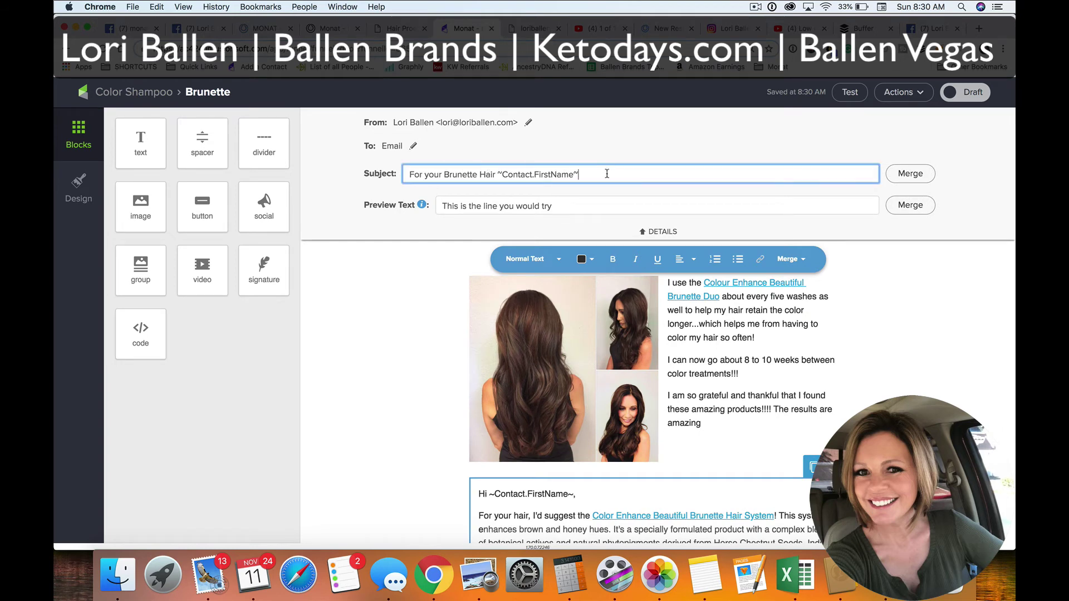
scroll(466, 412, "down", 5)
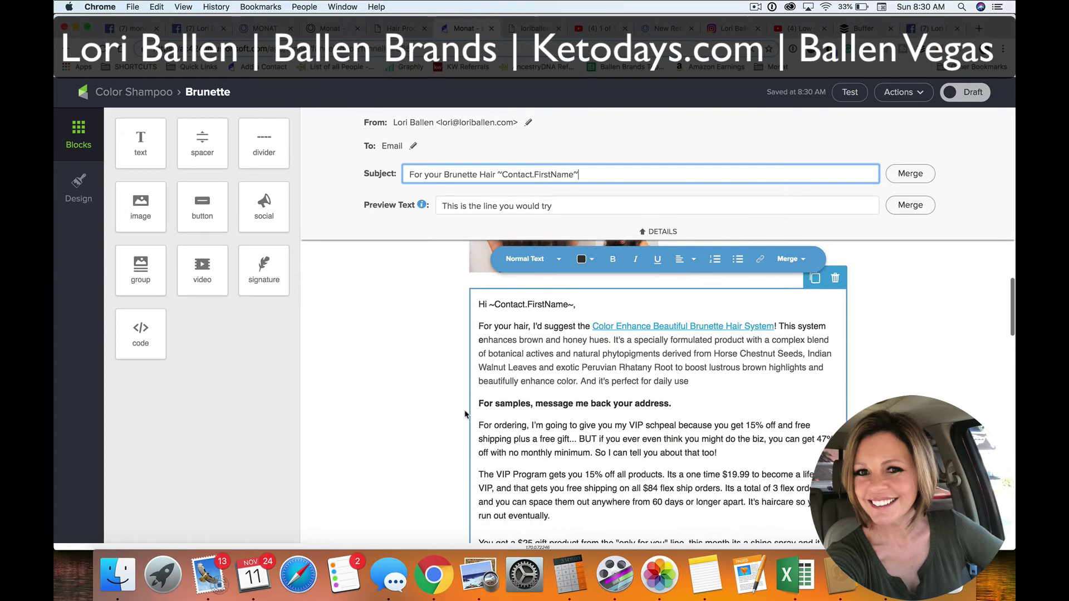
scroll(466, 415, "up", 3)
scroll(429, 419, "down", 1)
scroll(429, 419, "down", 12)
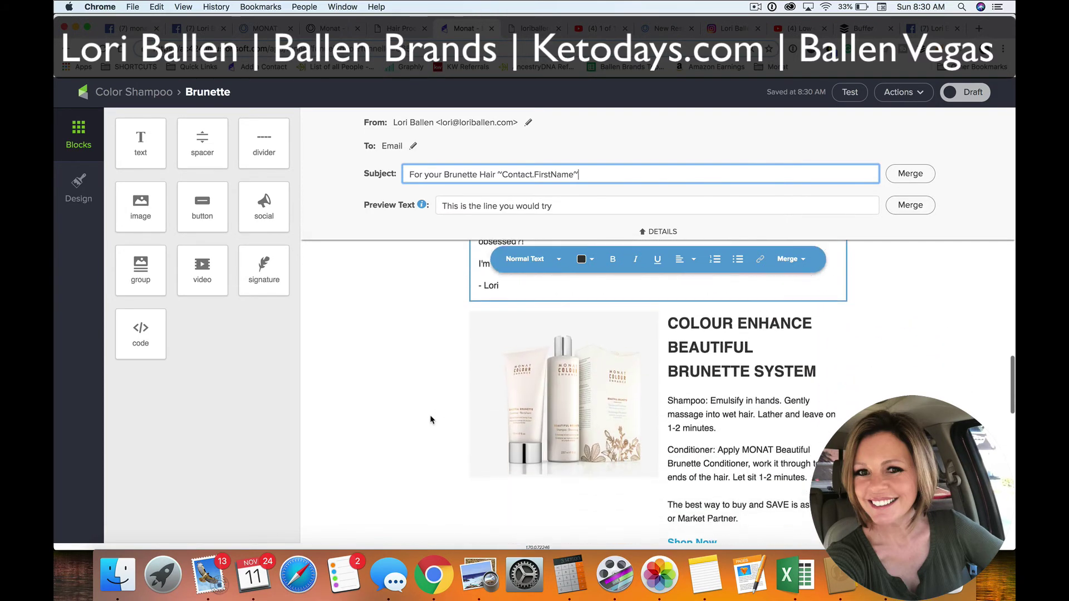
scroll(430, 418, "down", 2)
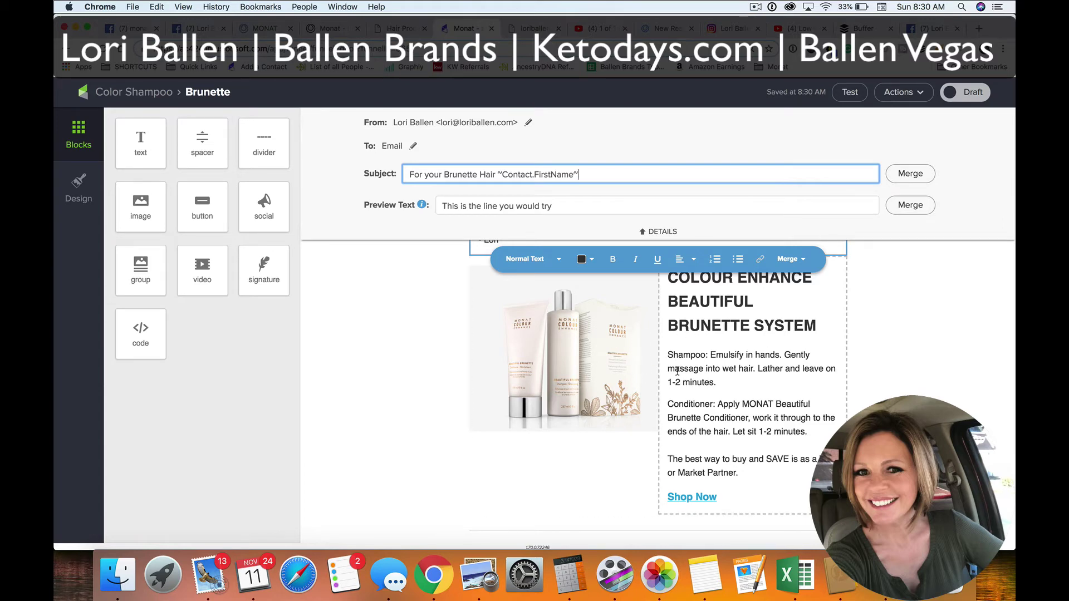
scroll(668, 370, "down", 5)
scroll(671, 359, "down", 2)
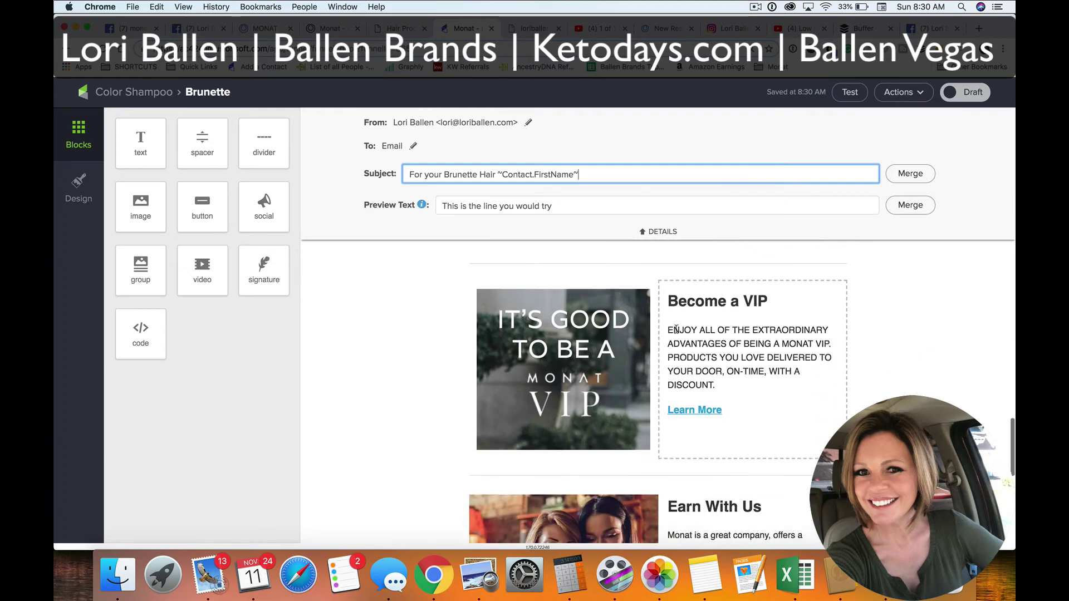
scroll(636, 356, "down", 5)
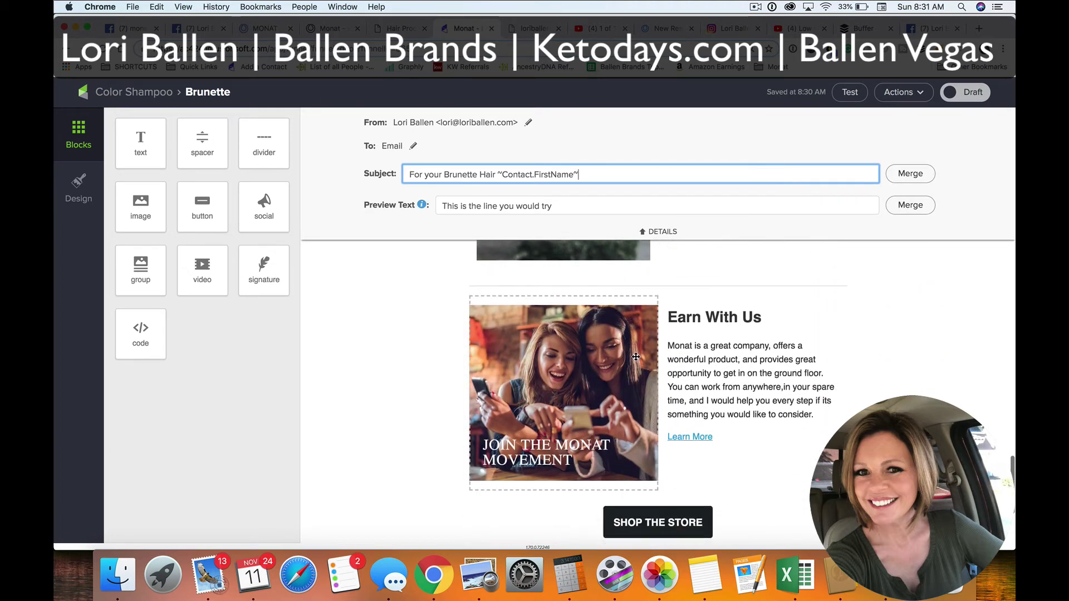
scroll(604, 377, "down", 1)
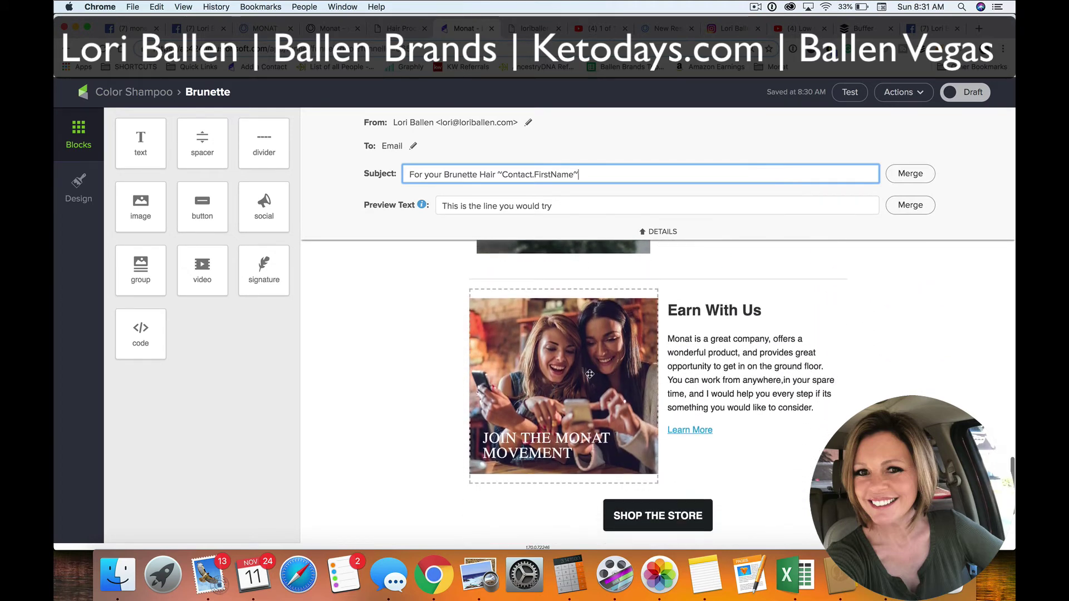
scroll(641, 356, "down", 3)
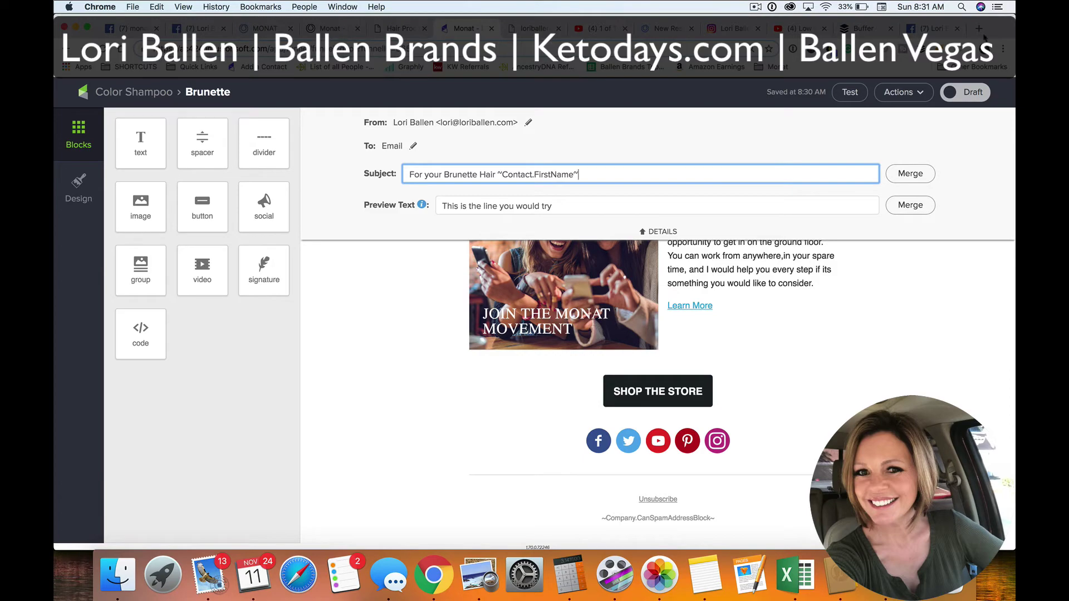
left_click(891, 93)
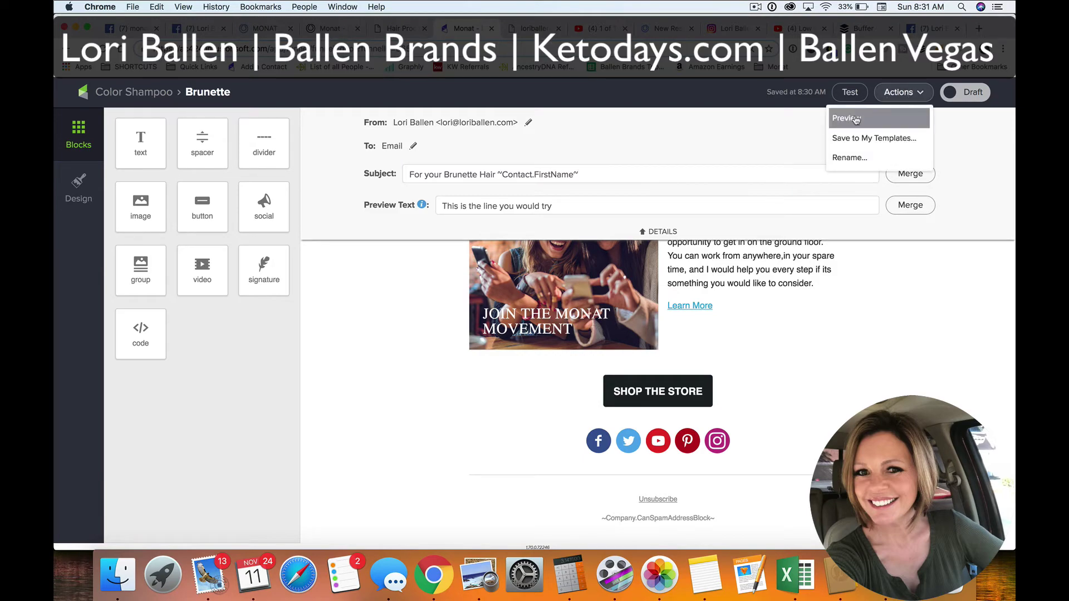
Preview the Brunette email side by side in desktop and mobile layouts and scroll through both
left_click(856, 119)
scroll(518, 326, "down", 3)
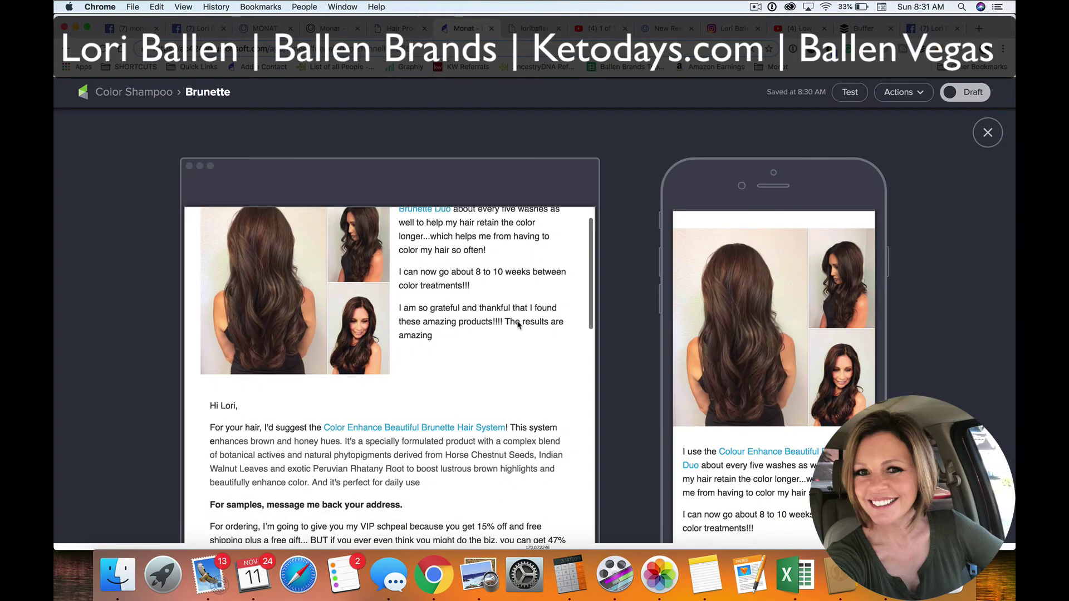
scroll(517, 325, "down", 15)
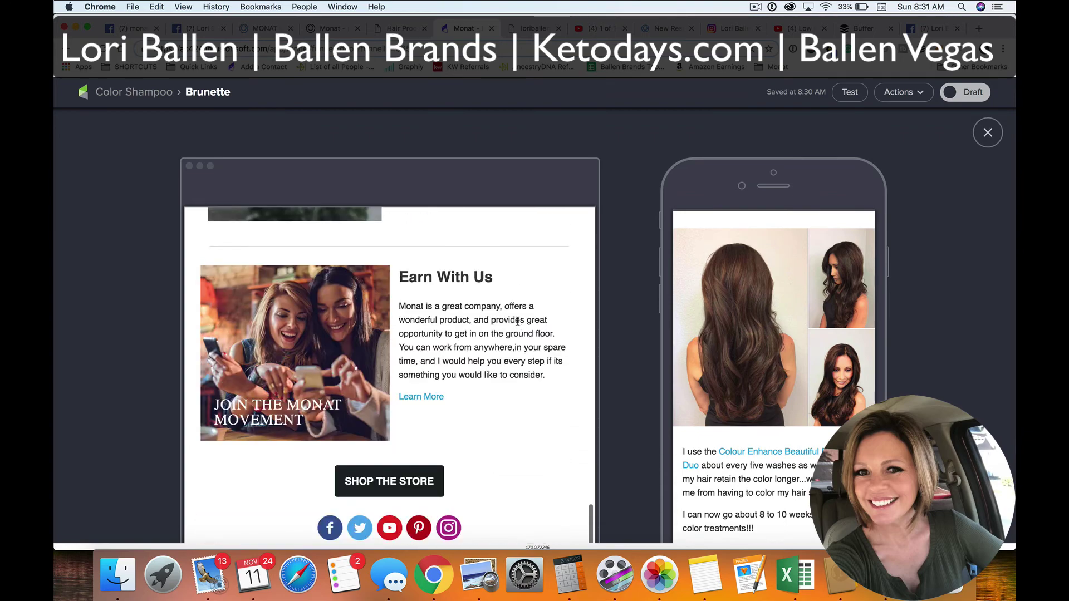
scroll(517, 323, "up", 15)
scroll(726, 271, "down", 10)
scroll(725, 272, "down", 15)
scroll(722, 268, "up", 20)
scroll(722, 268, "up", 2)
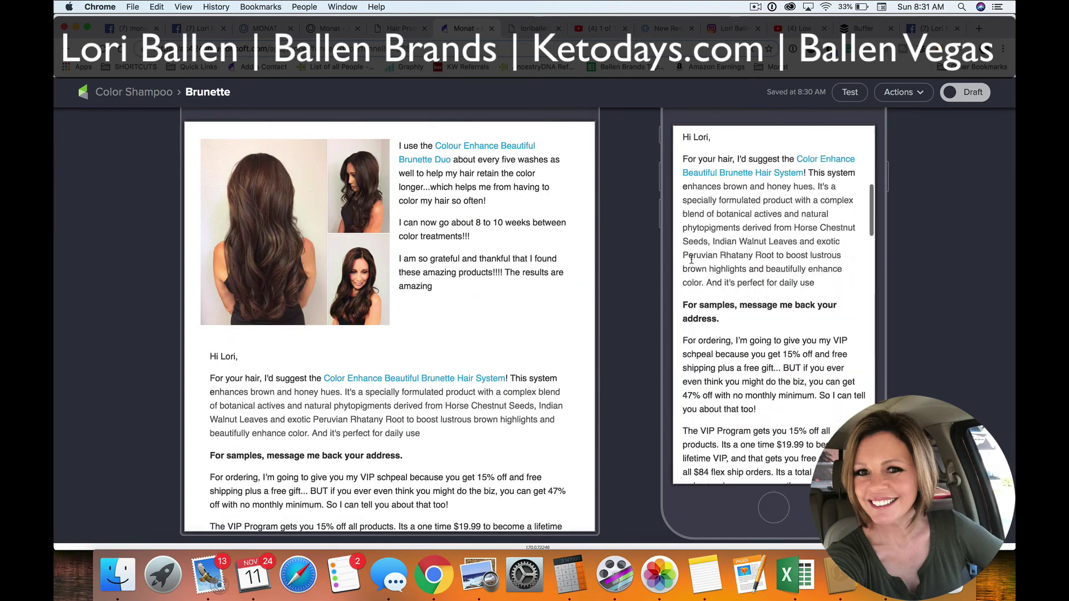
Send a test of the Brunette email to the author's own address only, then mark it Ready
left_click(851, 95)
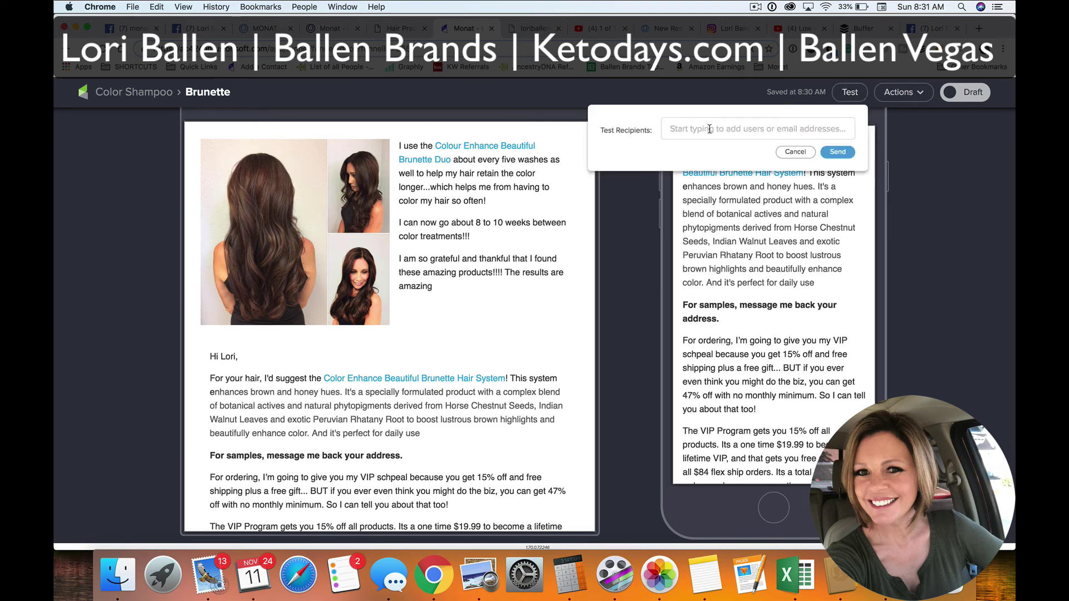
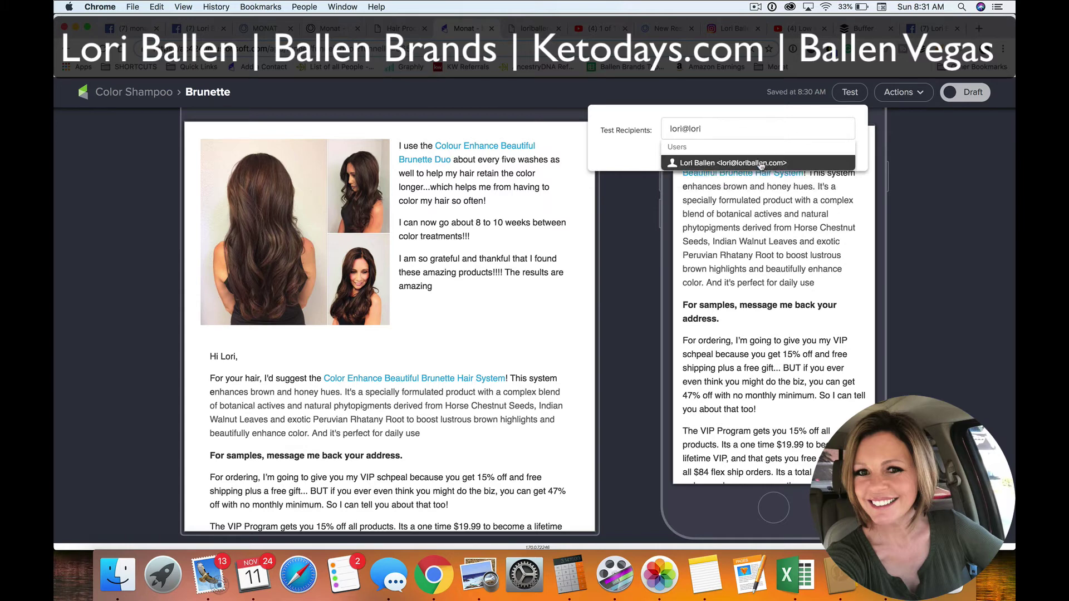
left_click(760, 165)
key("Return")
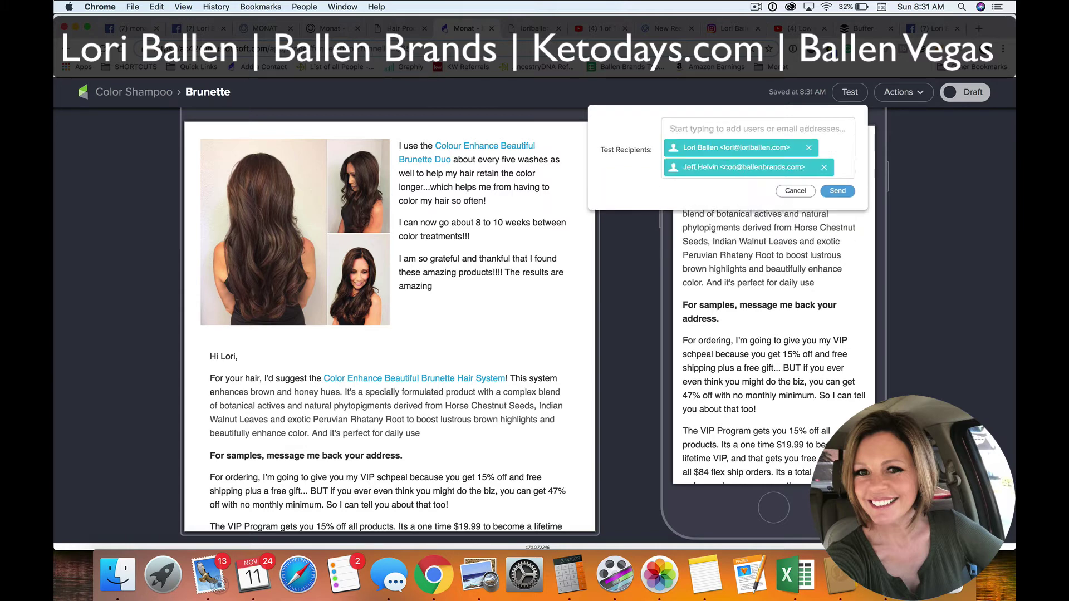
left_click(823, 167)
left_click(838, 172)
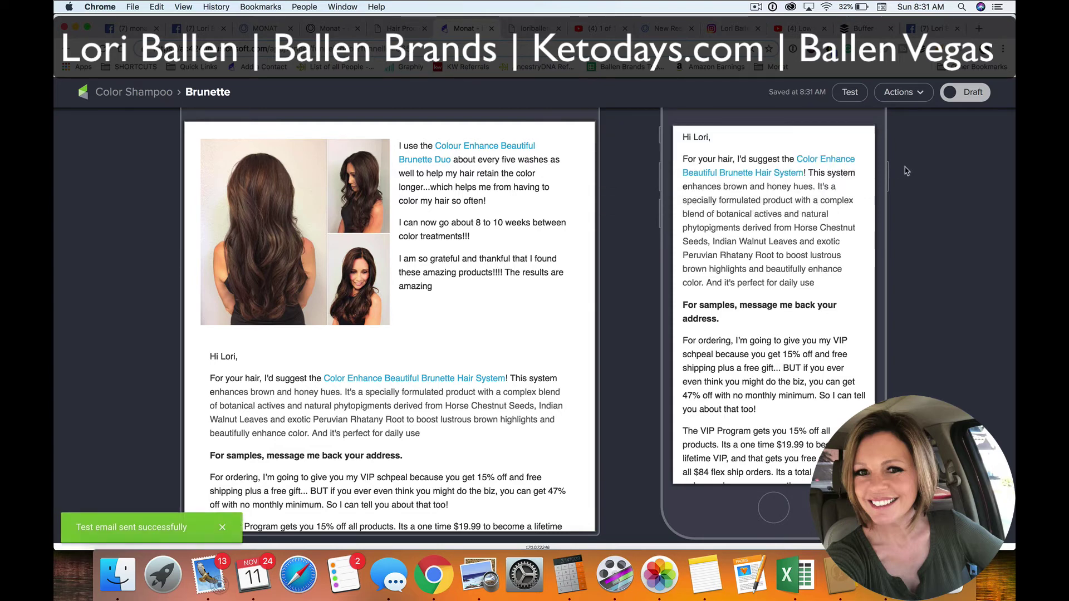
left_click(974, 93)
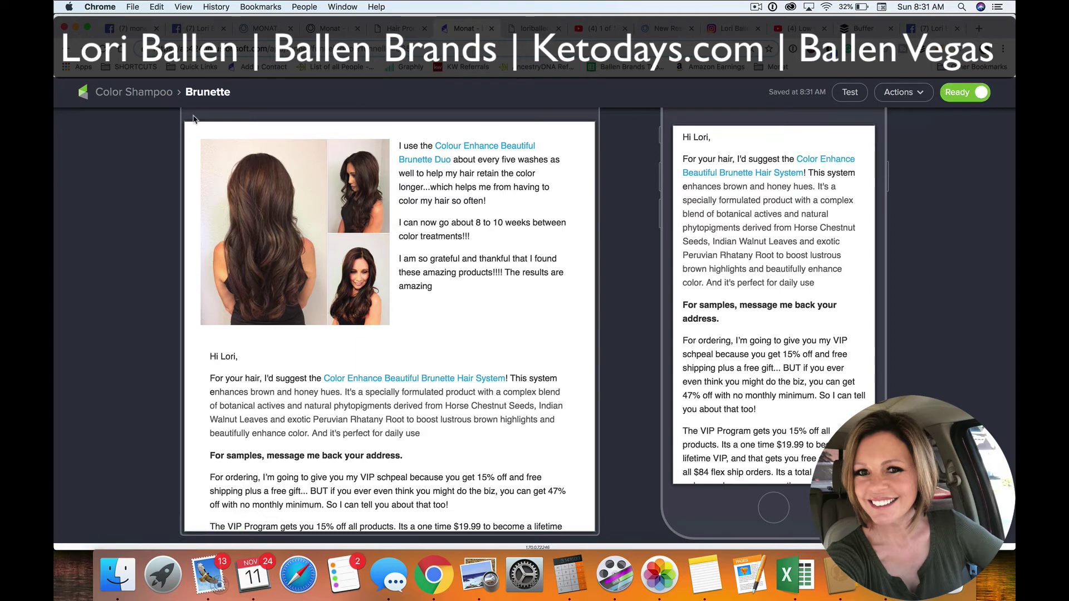
Mark the Color Shampoo sequence Ready and bring up the Monat - brunette campaign's publish checklist
left_click(133, 93)
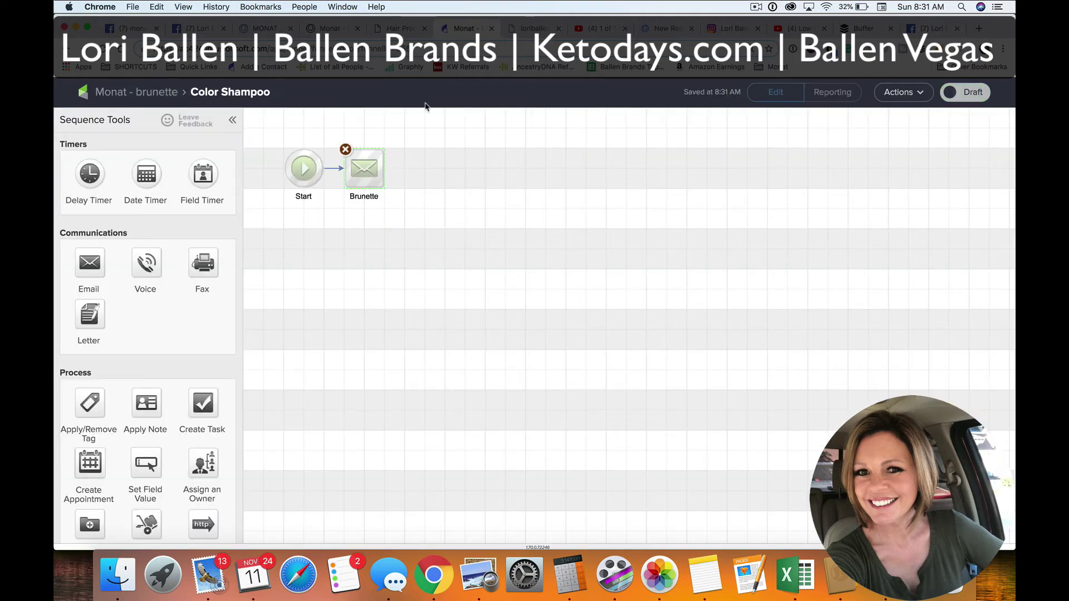
left_click(972, 96)
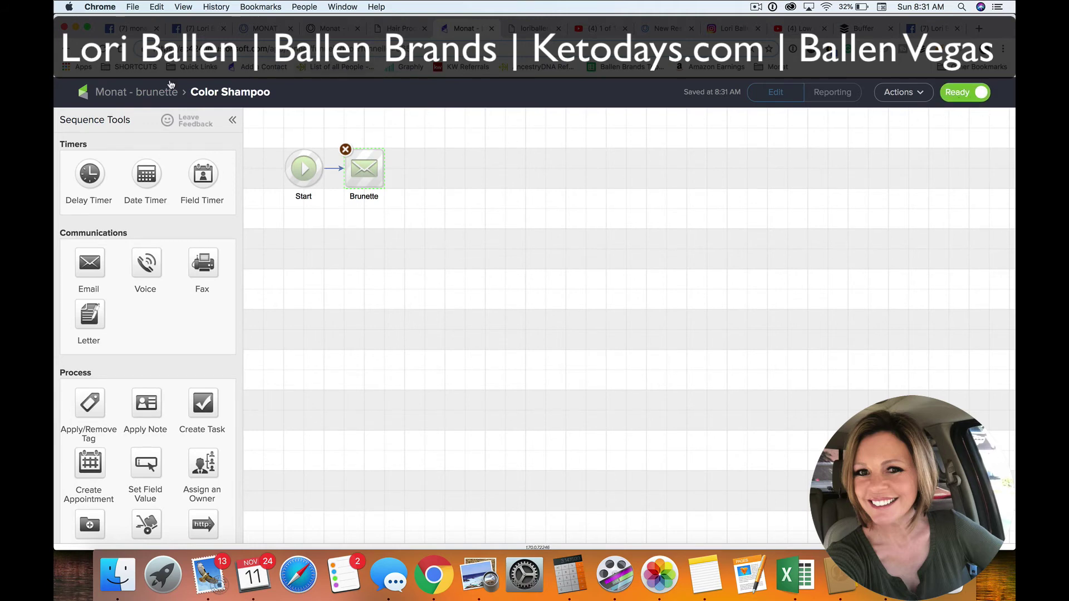
left_click(148, 93)
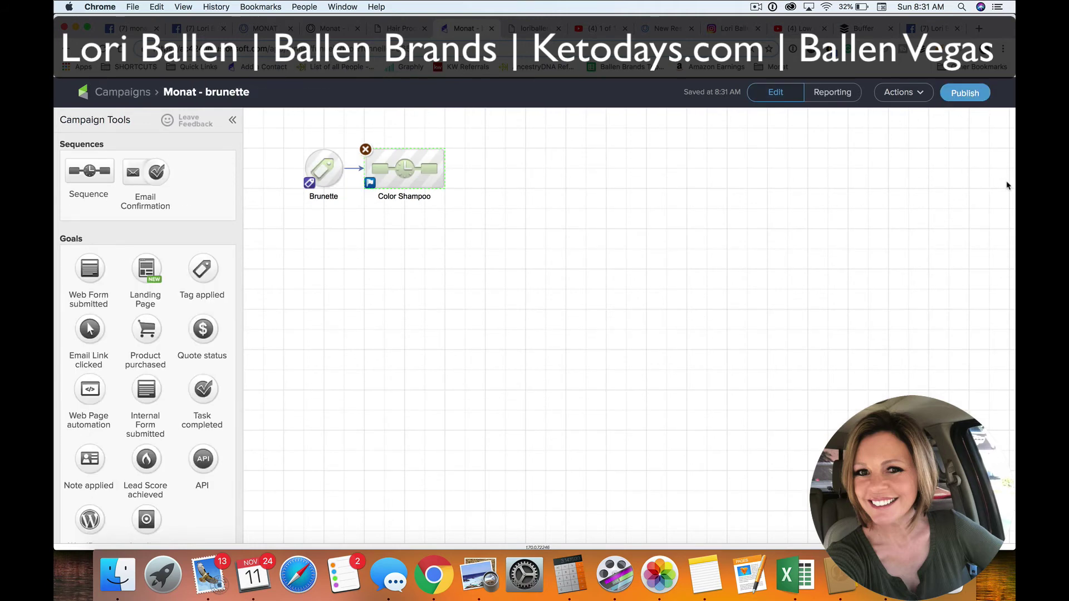
left_click(959, 93)
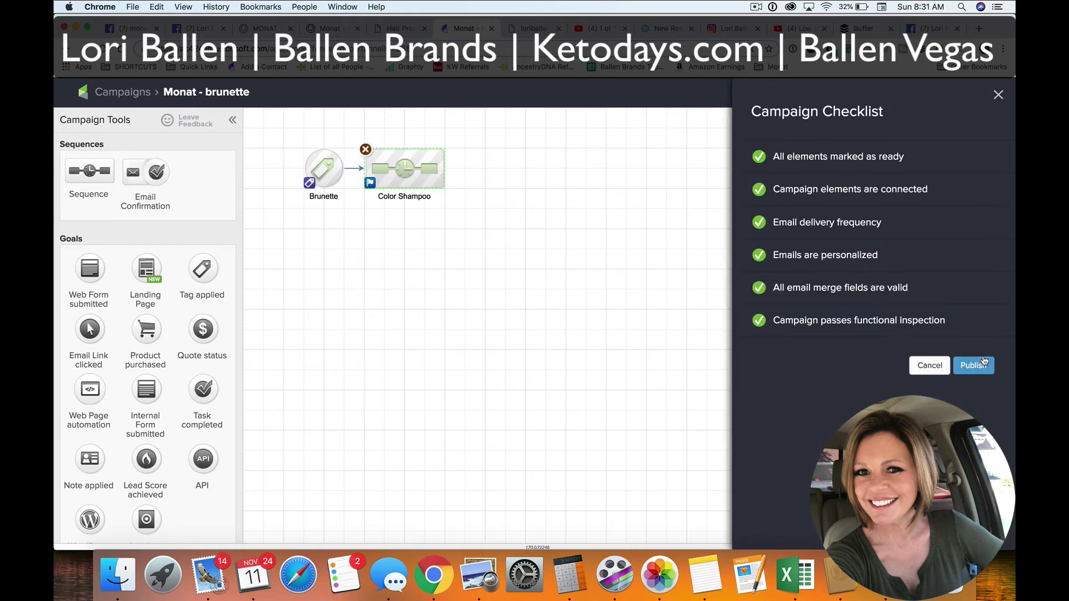
Confirm publishing the Monat - brunette campaign from the Campaign Checklist
left_click(974, 366)
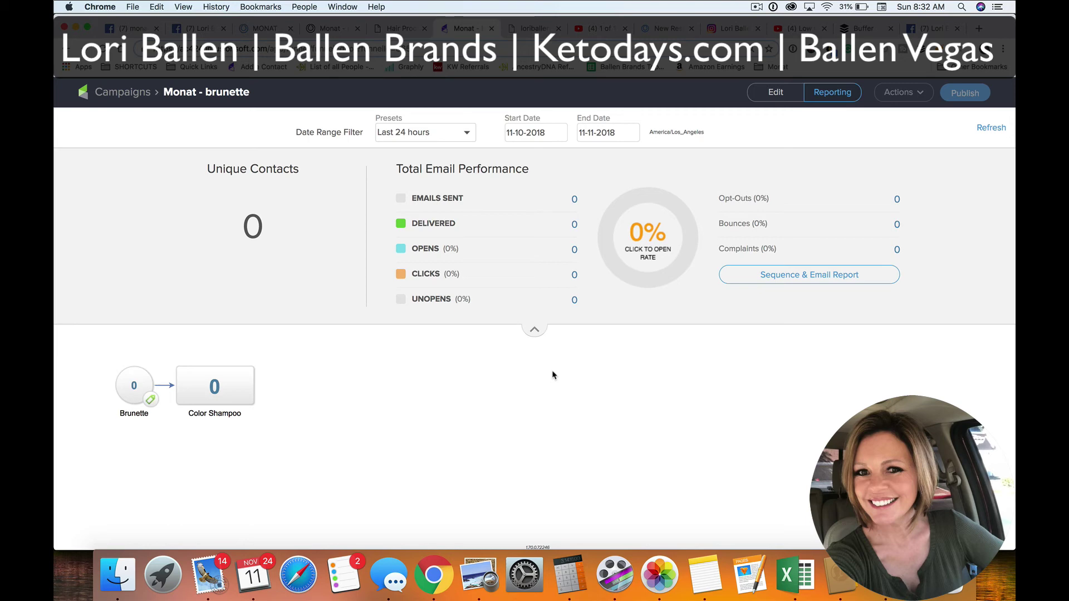
Open the newly arrived brunette-hair test email in Apple Mail in its own window
left_click(216, 569)
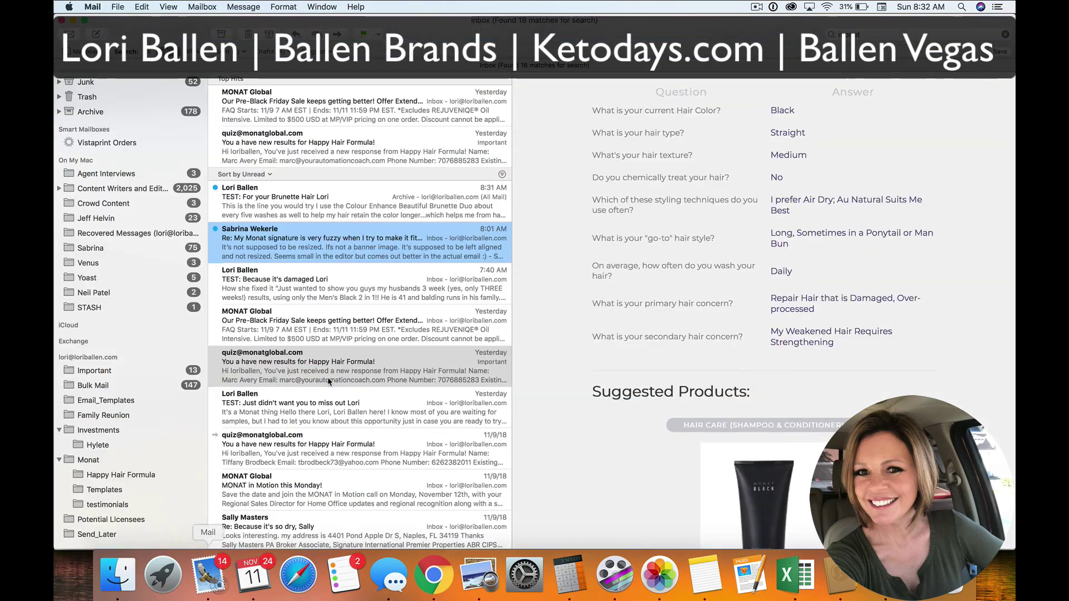
key("Escape")
left_click(275, 115)
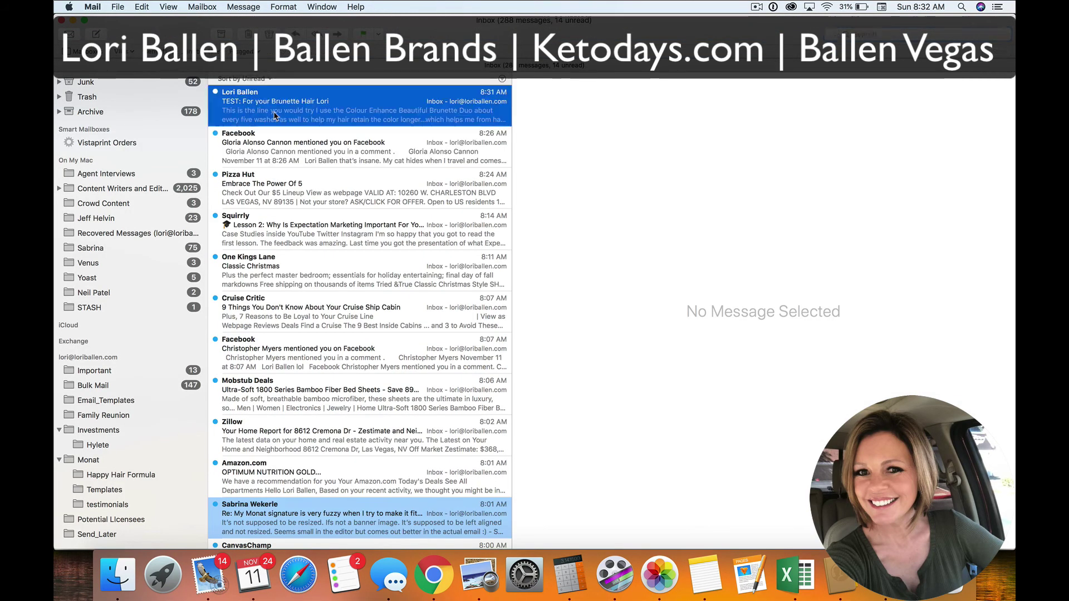
double_click(399, 108)
Follow the email's Colour Enhance link to the MONAT Beautiful Brunette product page in Chrome
scroll(418, 298, "down", 5)
scroll(418, 298, "down", 10)
scroll(668, 313, "up", 15)
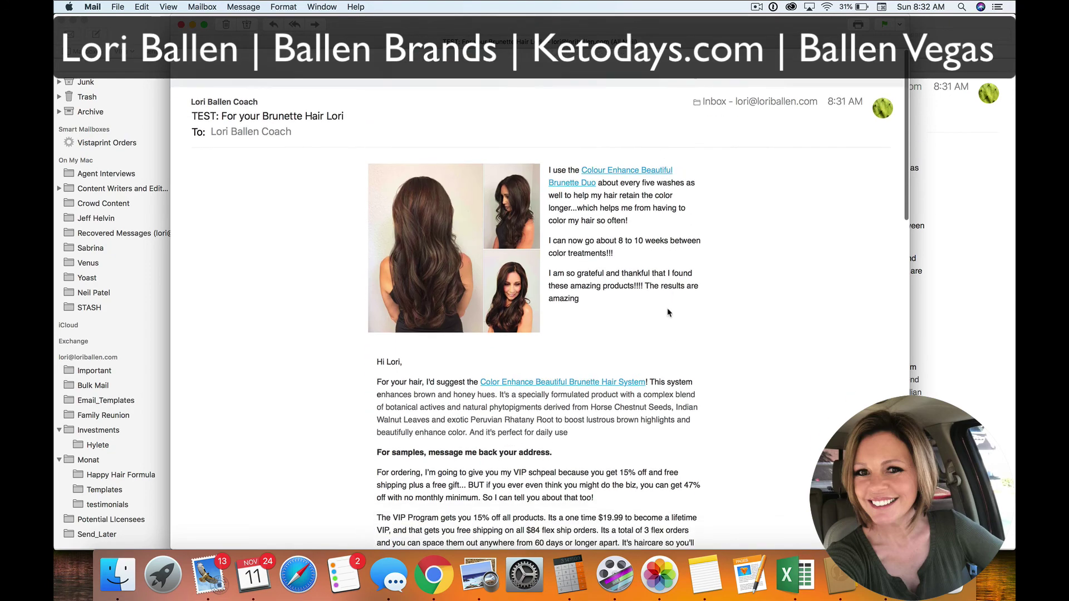
left_click(625, 132)
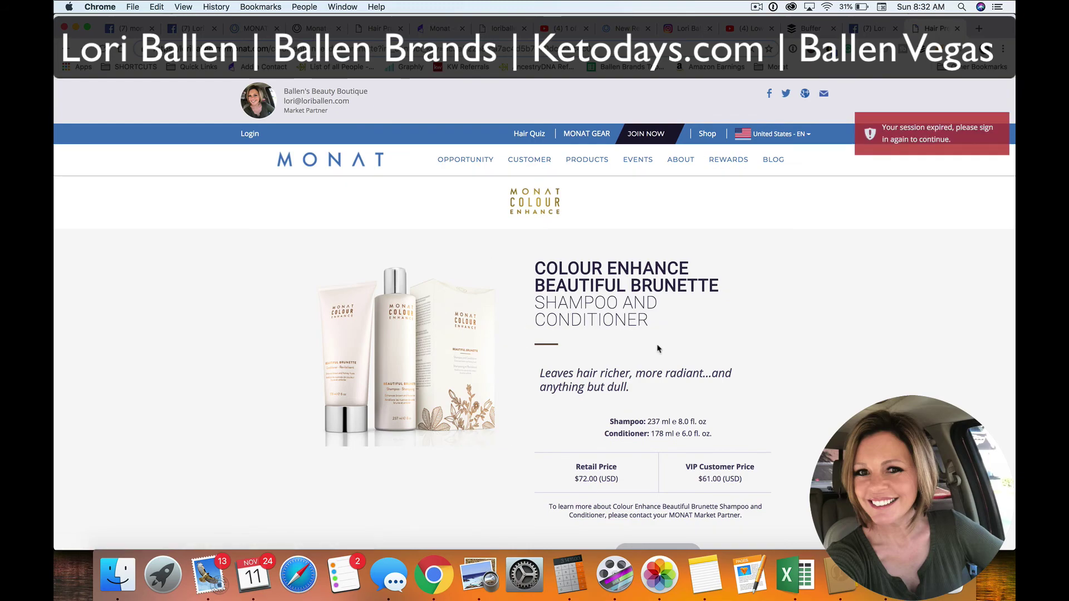
scroll(927, 278, "down", 15)
scroll(927, 281, "down", 5)
scroll(927, 280, "up", 20)
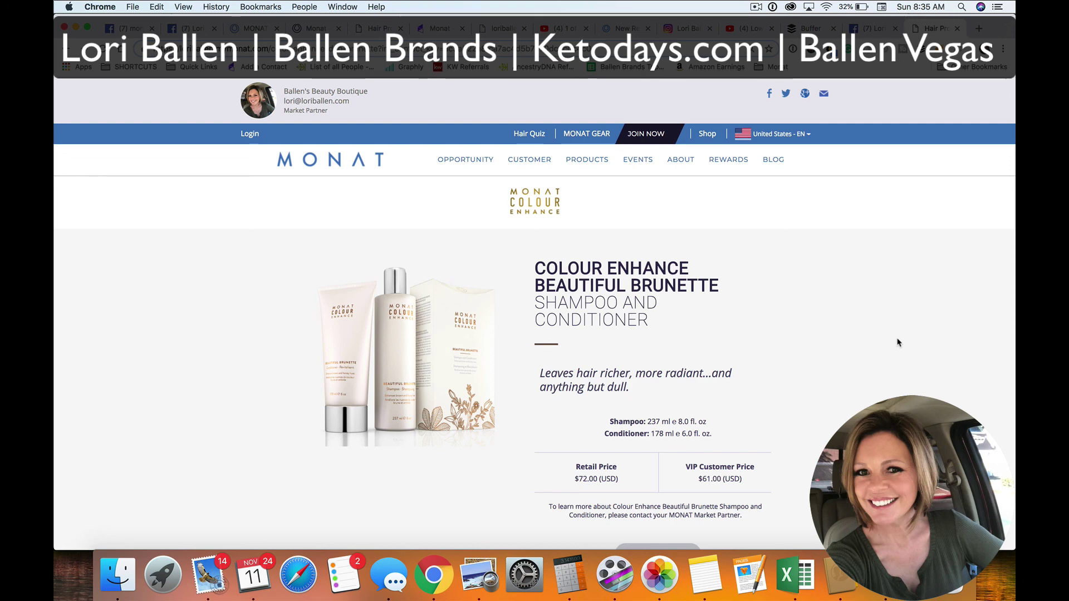
scroll(897, 342, "down", 1)
scroll(898, 342, "down", 2)
scroll(897, 339, "up", 3)
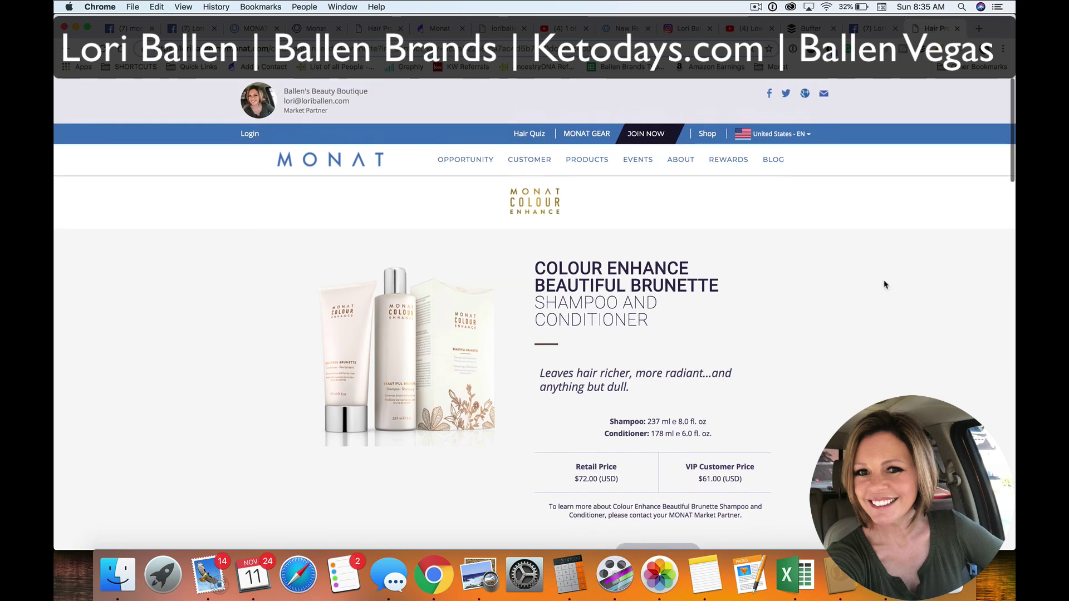